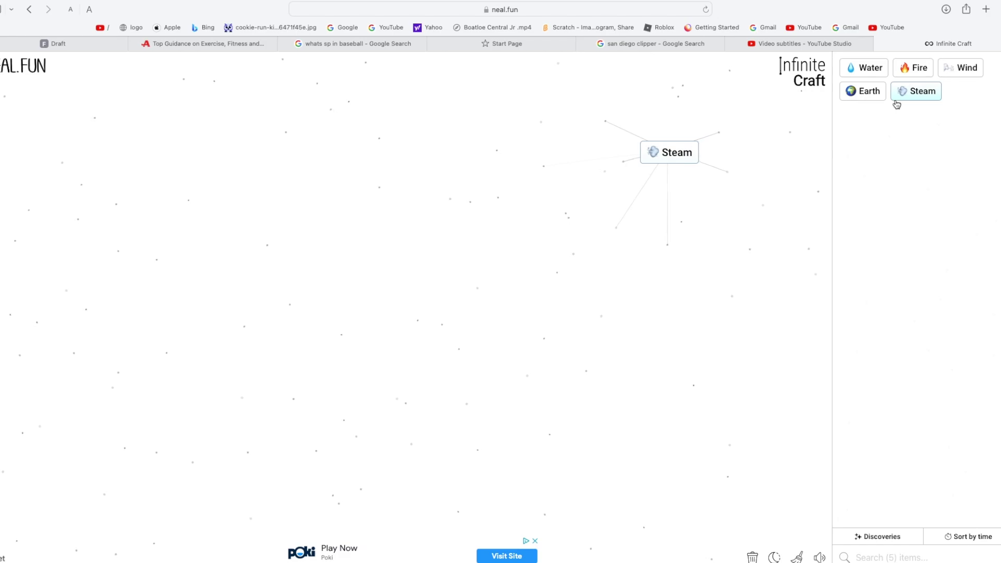
# Combine Earth with Wind for Dust, then Steam with Dust for Cloud
pyautogui.moveTo(946, 71); pyautogui.dragTo(664, 220)
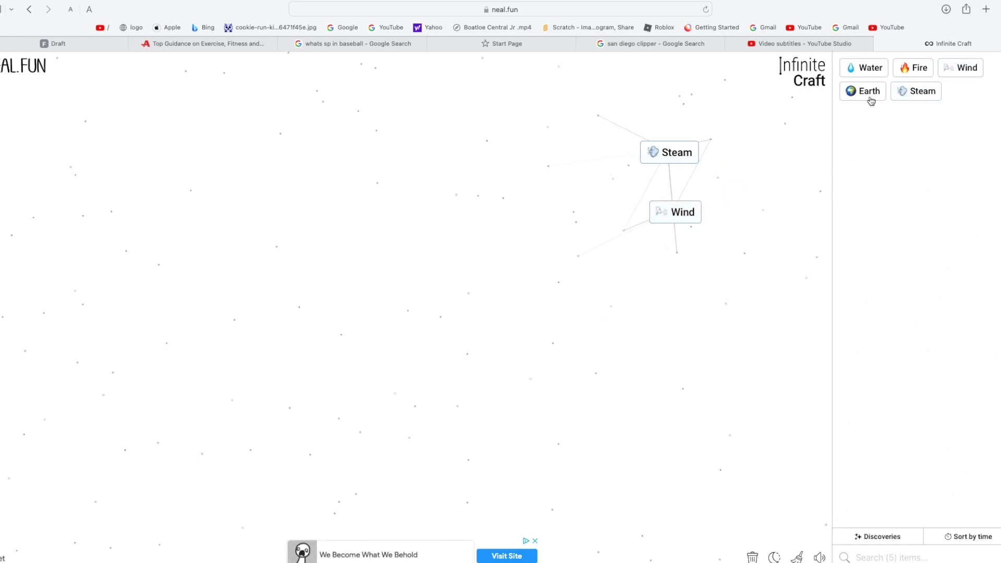
pyautogui.moveTo(861, 92)
pyautogui.mouseDown()
pyautogui.moveTo(671, 218)
pyautogui.moveTo(683, 227)
pyautogui.mouseUp()
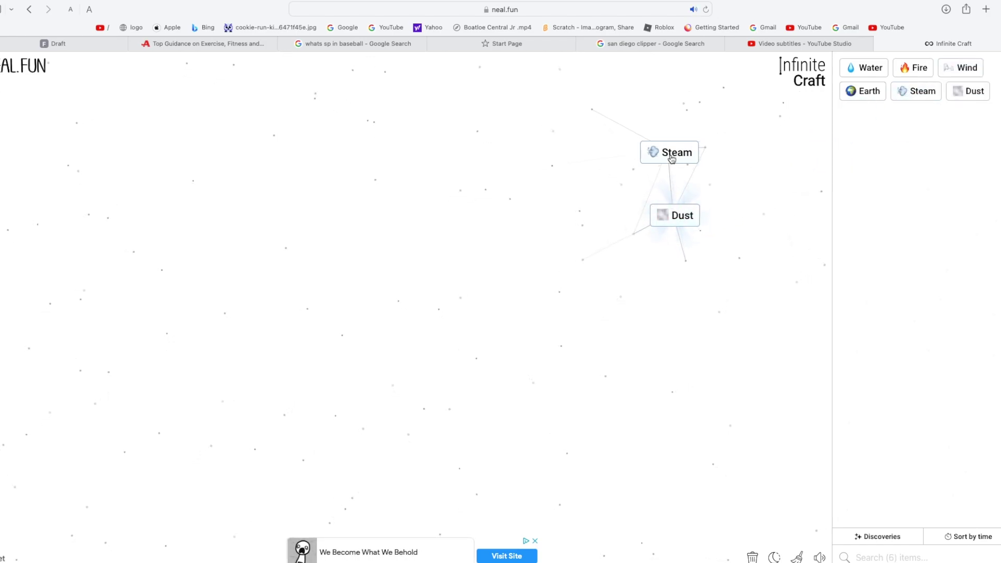
pyautogui.moveTo(671, 159); pyautogui.dragTo(669, 218)
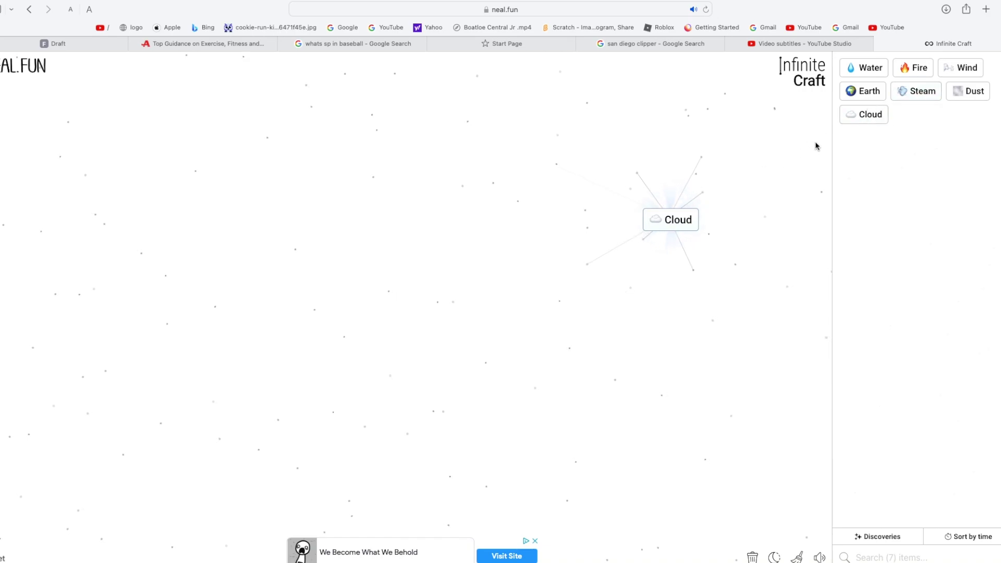
pyautogui.moveTo(856, 125)
pyautogui.mouseDown()
pyautogui.moveTo(737, 217)
pyautogui.moveTo(818, 243)
pyautogui.moveTo(740, 227)
pyautogui.mouseUp()
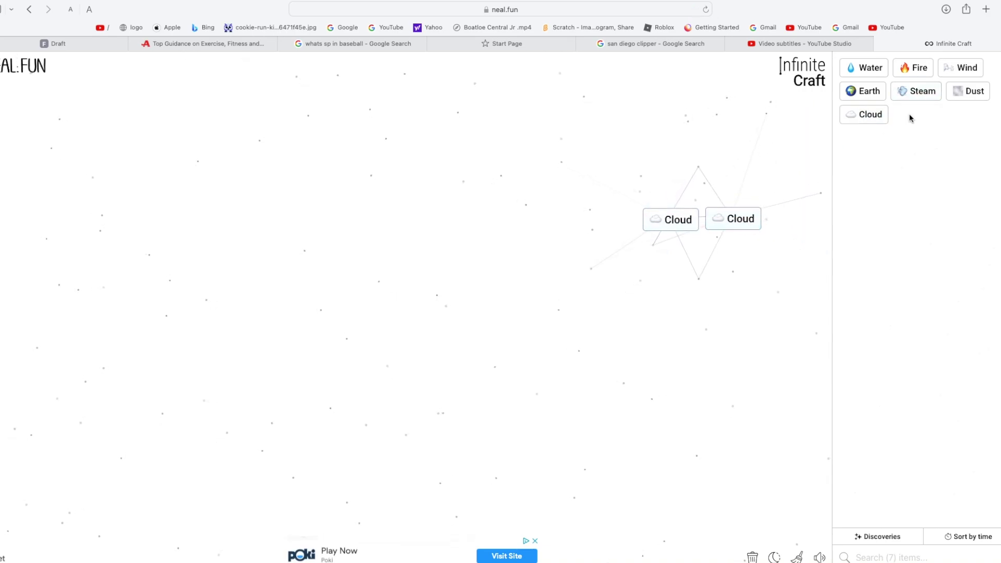
# Make Steam from Water and Fire, craft Rain and Rainbow, and merge two Rainbows
pyautogui.moveTo(857, 70); pyautogui.dragTo(708, 195)
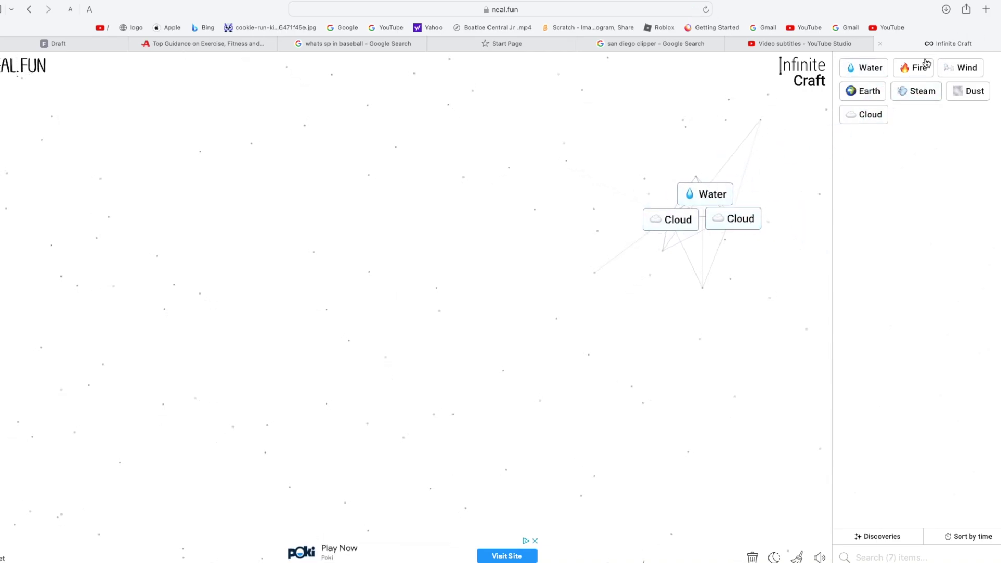
pyautogui.moveTo(926, 62)
pyautogui.mouseDown()
pyautogui.moveTo(715, 255)
pyautogui.moveTo(704, 261)
pyautogui.moveTo(699, 248)
pyautogui.mouseUp()
pyautogui.moveTo(704, 196)
pyautogui.mouseDown()
pyautogui.moveTo(699, 250)
pyautogui.moveTo(684, 224)
pyautogui.moveTo(740, 220)
pyautogui.mouseUp()
pyautogui.moveTo(740, 220)
pyautogui.mouseDown()
pyautogui.moveTo(641, 228)
pyautogui.moveTo(737, 181)
pyautogui.mouseUp()
pyautogui.moveTo(948, 119)
pyautogui.mouseDown()
pyautogui.moveTo(932, 139)
pyautogui.moveTo(630, 240)
pyautogui.mouseUp()
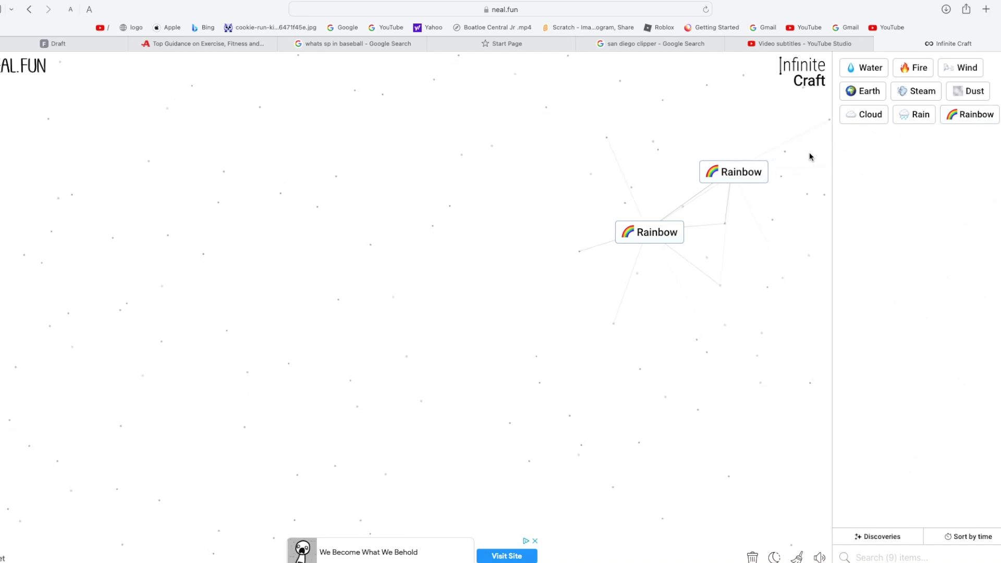
pyautogui.moveTo(735, 173); pyautogui.dragTo(649, 233)
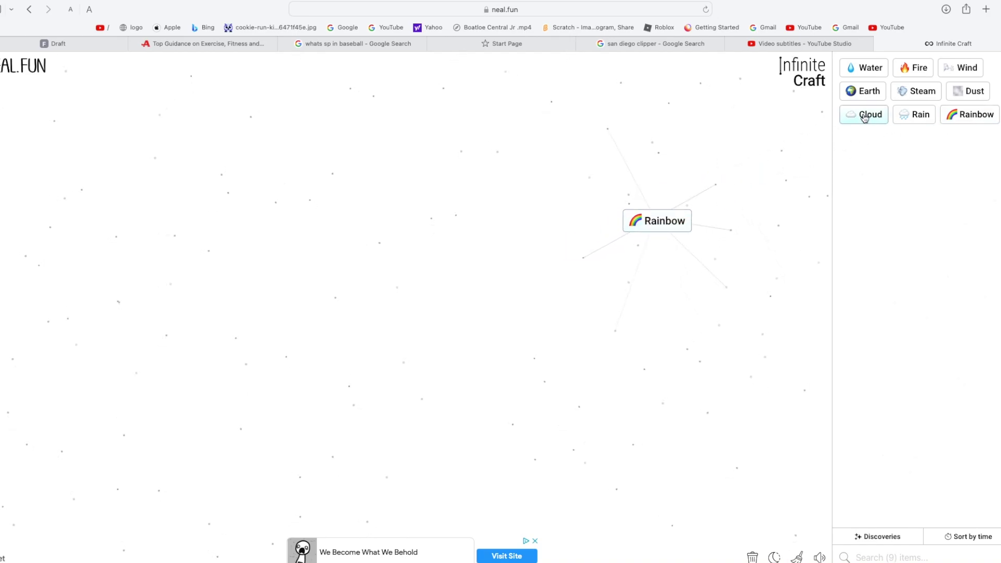
# Merge two Rains, then craft Mountain, Mountain Range and Unicorn from Earths and Mountains
pyautogui.moveTo(888, 122); pyautogui.dragTo(782, 121)
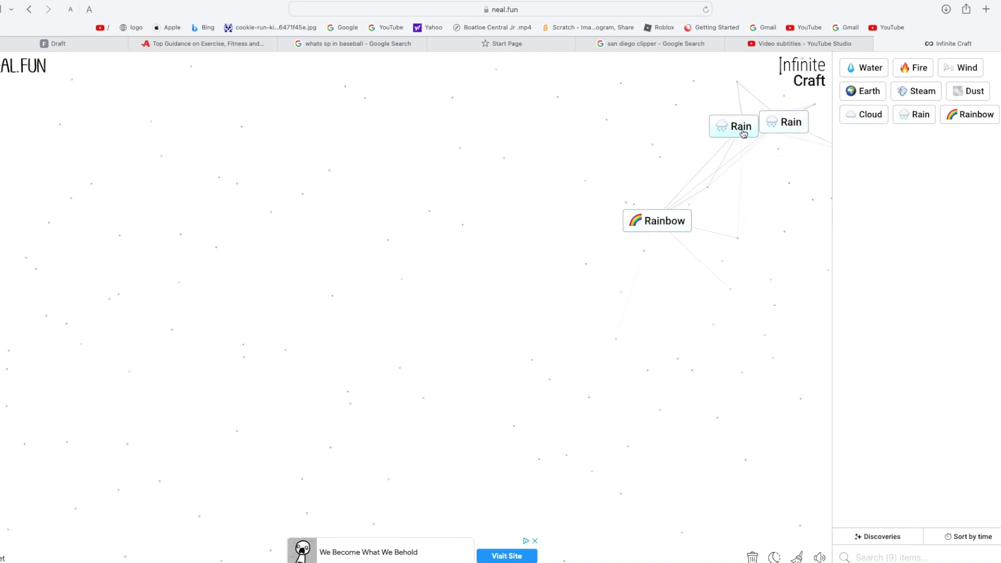
pyautogui.moveTo(915, 117)
pyautogui.mouseDown()
pyautogui.moveTo(715, 131)
pyautogui.moveTo(677, 221)
pyautogui.moveTo(501, 145)
pyautogui.mouseUp()
pyautogui.moveTo(871, 93)
pyautogui.mouseDown()
pyautogui.moveTo(662, 150)
pyautogui.moveTo(668, 168)
pyautogui.moveTo(654, 154)
pyautogui.moveTo(704, 173)
pyautogui.mouseUp()
pyautogui.moveTo(863, 139); pyautogui.dragTo(731, 161)
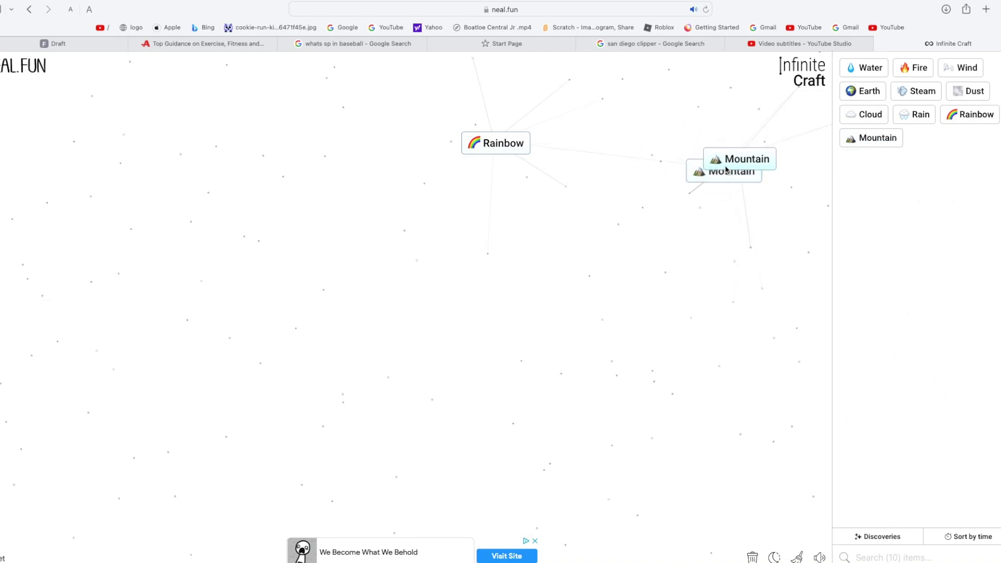
pyautogui.moveTo(842, 149); pyautogui.dragTo(724, 171)
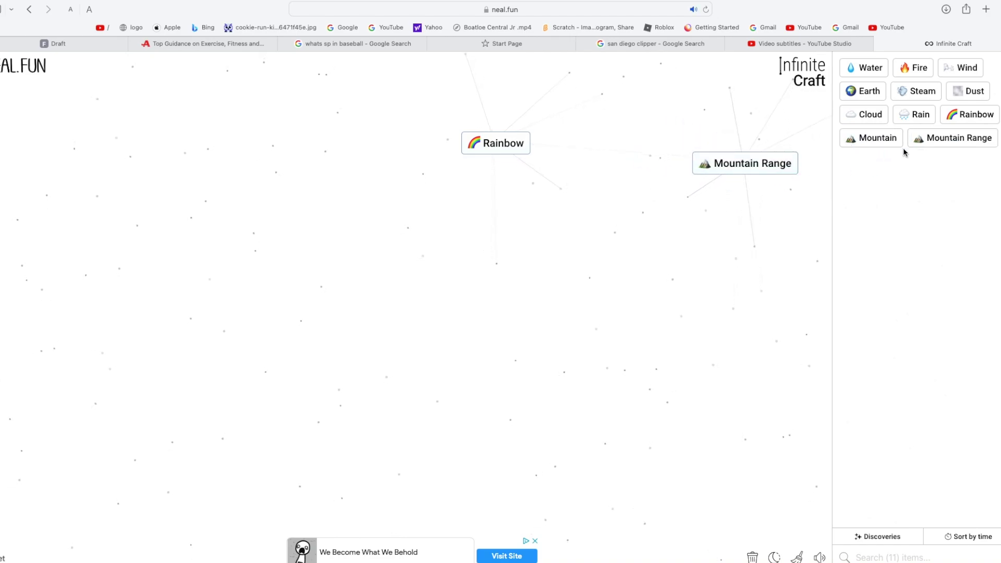
pyautogui.moveTo(919, 144); pyautogui.dragTo(534, 179)
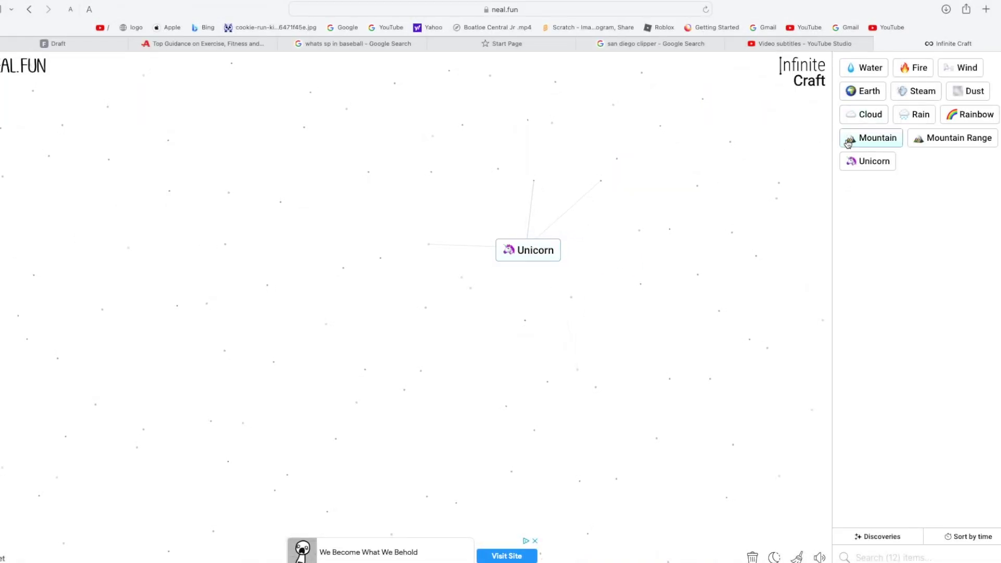
pyautogui.moveTo(860, 161)
pyautogui.mouseDown()
pyautogui.moveTo(572, 222)
pyautogui.moveTo(535, 246)
pyautogui.mouseUp()
# Lay out Water, Fire, Wind, Earth and two Mountains, merging the Mountains with Mountain Range
pyautogui.moveTo(863, 69); pyautogui.dragTo(674, 115)
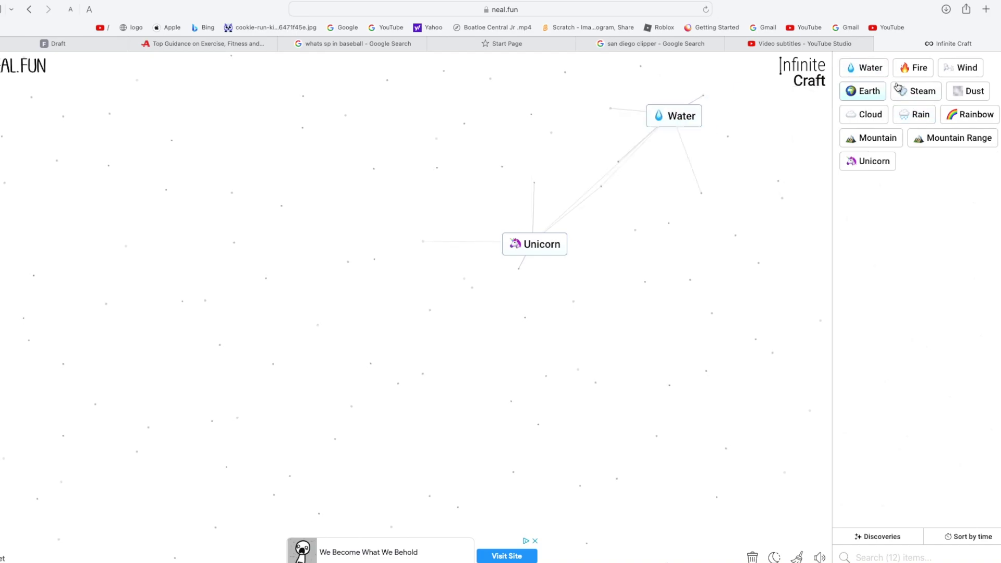
pyautogui.moveTo(913, 68); pyautogui.dragTo(715, 204)
pyautogui.moveTo(965, 67); pyautogui.dragTo(771, 165)
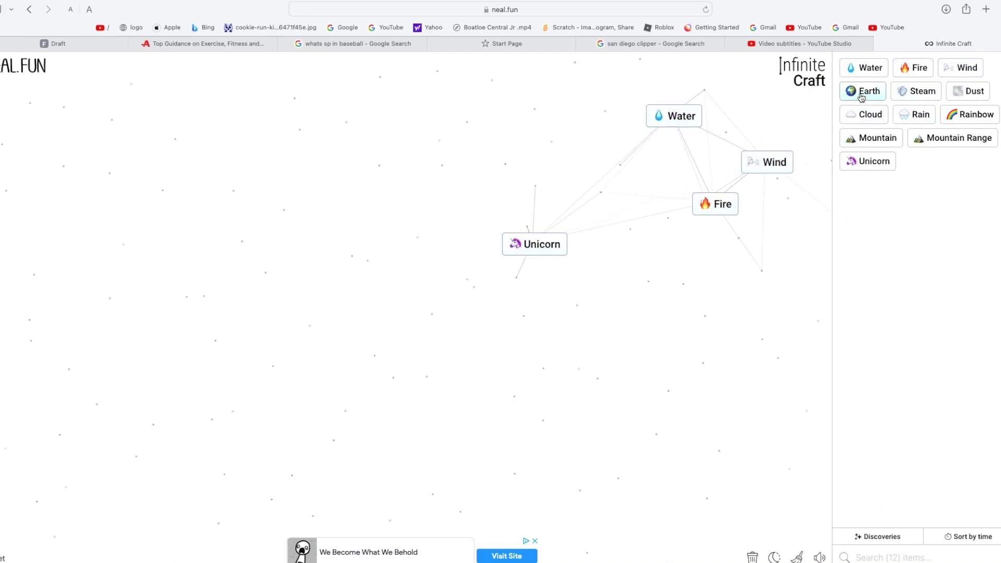
pyautogui.moveTo(860, 93)
pyautogui.mouseDown()
pyautogui.moveTo(646, 199)
pyautogui.moveTo(609, 157)
pyautogui.mouseUp()
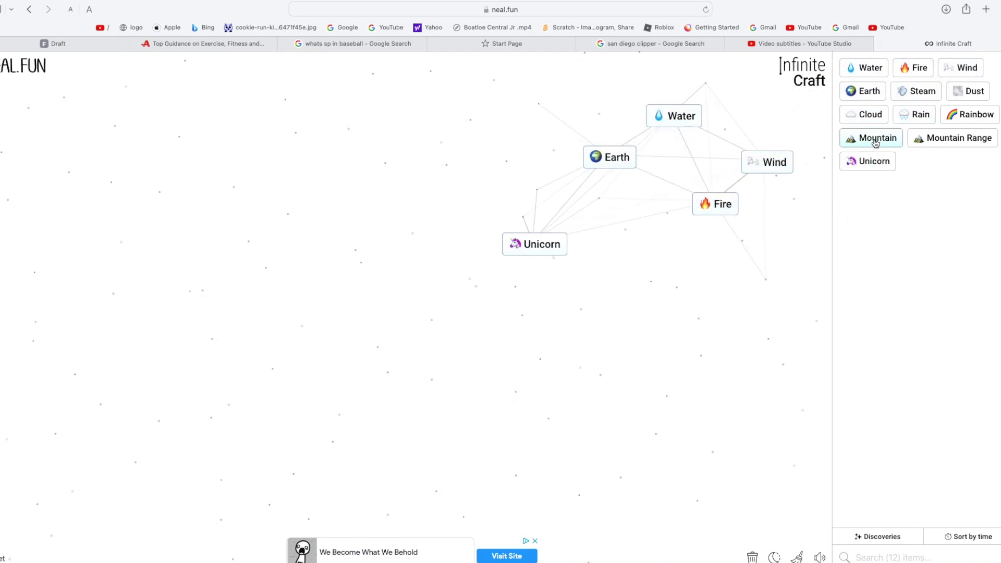
pyautogui.moveTo(876, 139); pyautogui.dragTo(756, 316)
pyautogui.moveTo(875, 138); pyautogui.dragTo(738, 358)
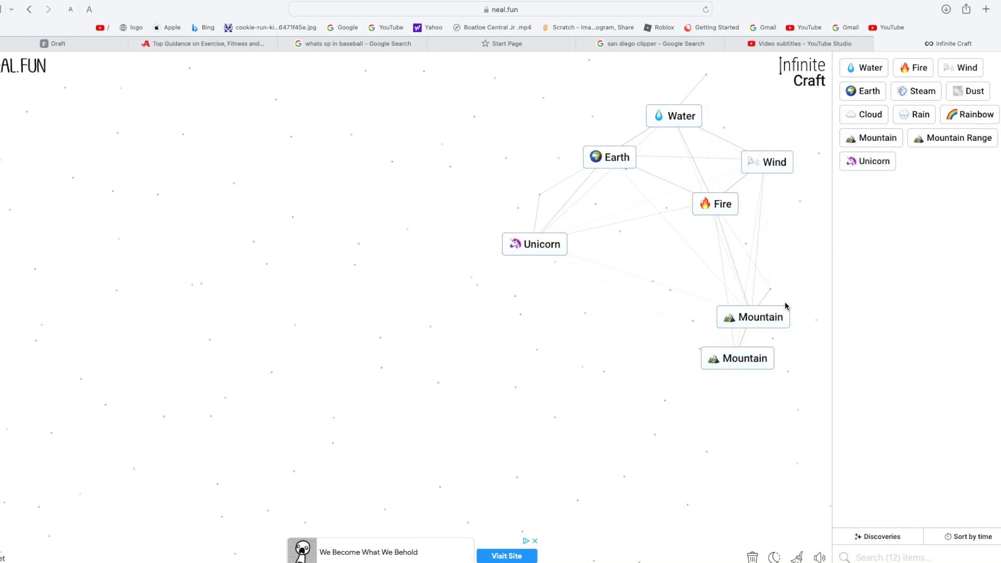
pyautogui.moveTo(784, 305); pyautogui.dragTo(773, 346)
pyautogui.moveTo(978, 141)
pyautogui.mouseDown()
pyautogui.moveTo(707, 438)
pyautogui.moveTo(757, 359)
pyautogui.moveTo(733, 256)
pyautogui.mouseUp()
# Drop Earth on Mountain for Volcano, then Fire on Volcano for Lava
pyautogui.moveTo(604, 152)
pyautogui.mouseDown()
pyautogui.moveTo(687, 172)
pyautogui.moveTo(695, 250)
pyautogui.mouseUp()
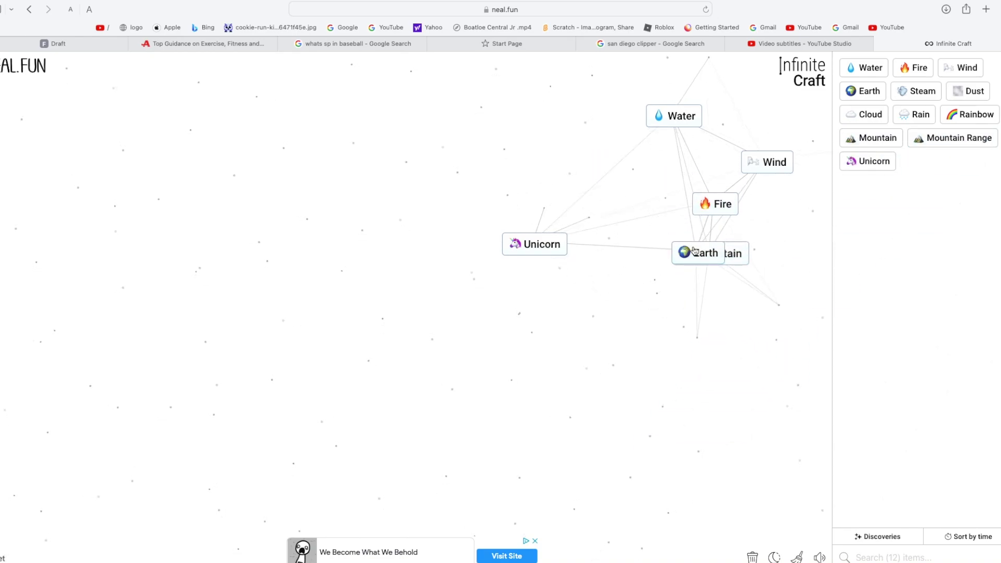
pyautogui.moveTo(919, 161)
pyautogui.mouseDown()
pyautogui.moveTo(721, 329)
pyautogui.moveTo(672, 295)
pyautogui.mouseUp()
pyautogui.moveTo(720, 204); pyautogui.dragTo(717, 252)
pyautogui.moveTo(863, 185)
pyautogui.mouseDown()
pyautogui.moveTo(684, 315)
pyautogui.moveTo(701, 250)
pyautogui.mouseUp()
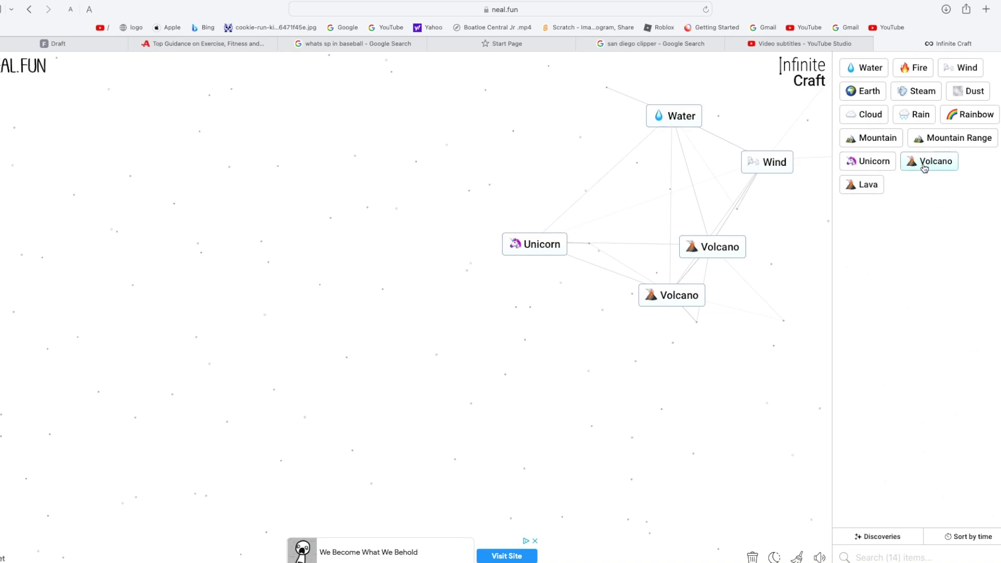
# Make Steam from Fire and Water and Lake from two Waters, then rearrange the cards
pyautogui.moveTo(915, 67)
pyautogui.mouseDown()
pyautogui.moveTo(787, 132)
pyautogui.moveTo(682, 118)
pyautogui.mouseUp()
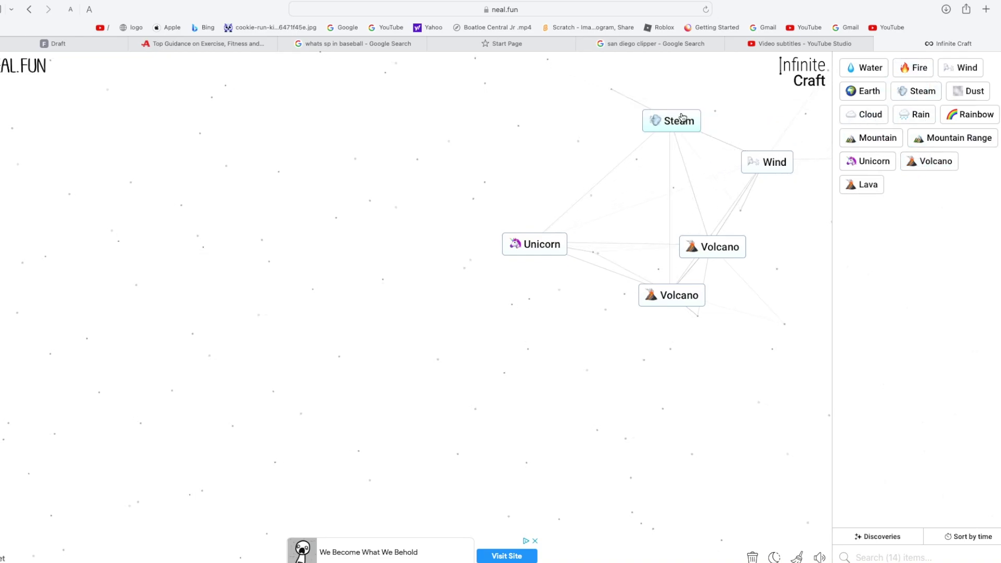
pyautogui.moveTo(864, 68)
pyautogui.mouseDown()
pyautogui.moveTo(856, 85)
pyautogui.moveTo(751, 116)
pyautogui.mouseUp()
pyautogui.moveTo(856, 68)
pyautogui.mouseDown()
pyautogui.moveTo(764, 138)
pyautogui.moveTo(782, 125)
pyautogui.moveTo(755, 134)
pyautogui.moveTo(653, 226)
pyautogui.moveTo(644, 221)
pyautogui.moveTo(664, 192)
pyautogui.moveTo(671, 203)
pyautogui.mouseUp()
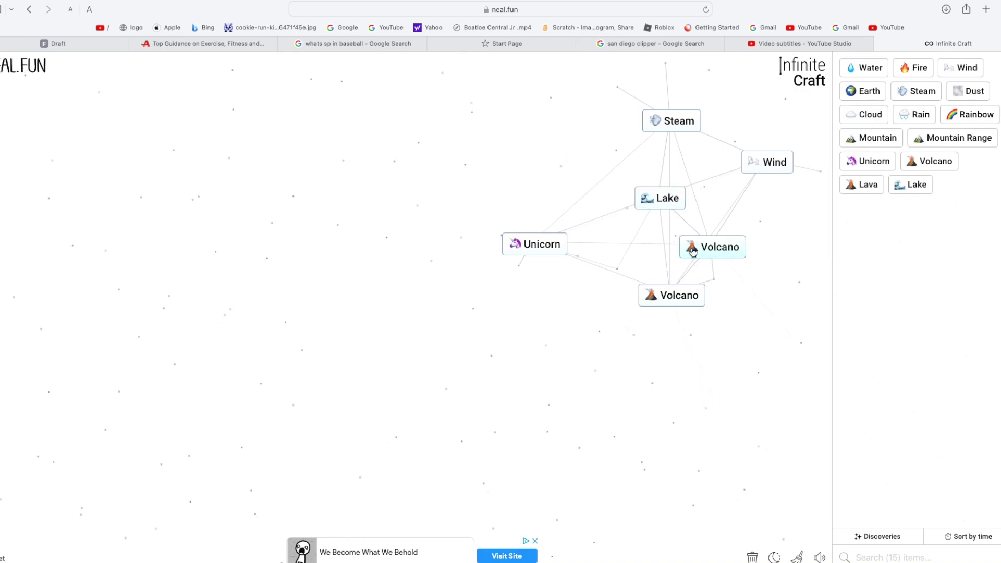
pyautogui.moveTo(692, 250); pyautogui.dragTo(757, 254)
pyautogui.moveTo(681, 200)
pyautogui.mouseDown()
pyautogui.moveTo(691, 204)
pyautogui.moveTo(618, 311)
pyautogui.moveTo(499, 392)
pyautogui.moveTo(493, 181)
pyautogui.moveTo(516, 157)
pyautogui.moveTo(505, 113)
pyautogui.moveTo(599, 136)
pyautogui.mouseUp()
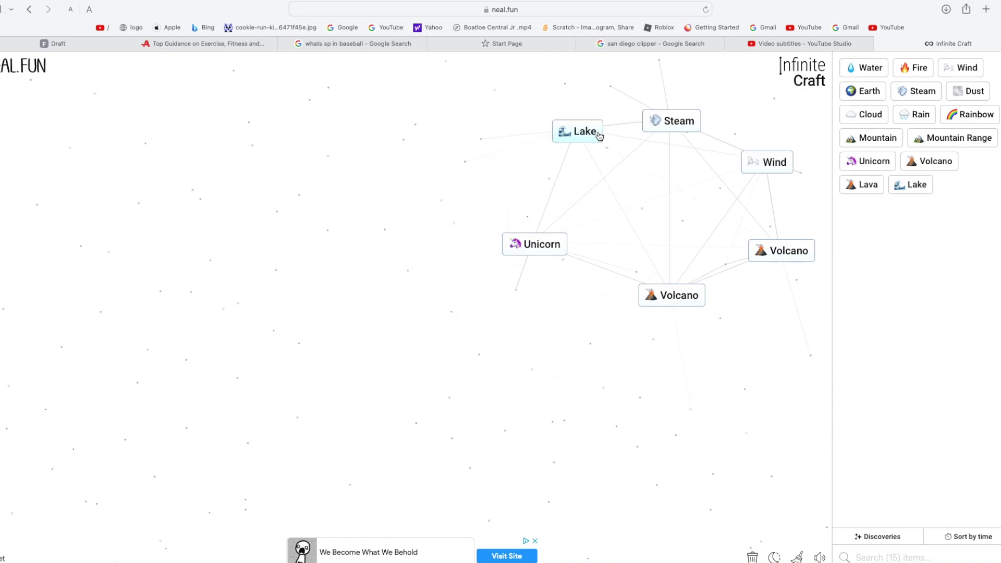
# Merge two Winds into Tornado, then combine Tornado with Lake for Tsunami
pyautogui.moveTo(777, 155); pyautogui.dragTo(761, 172)
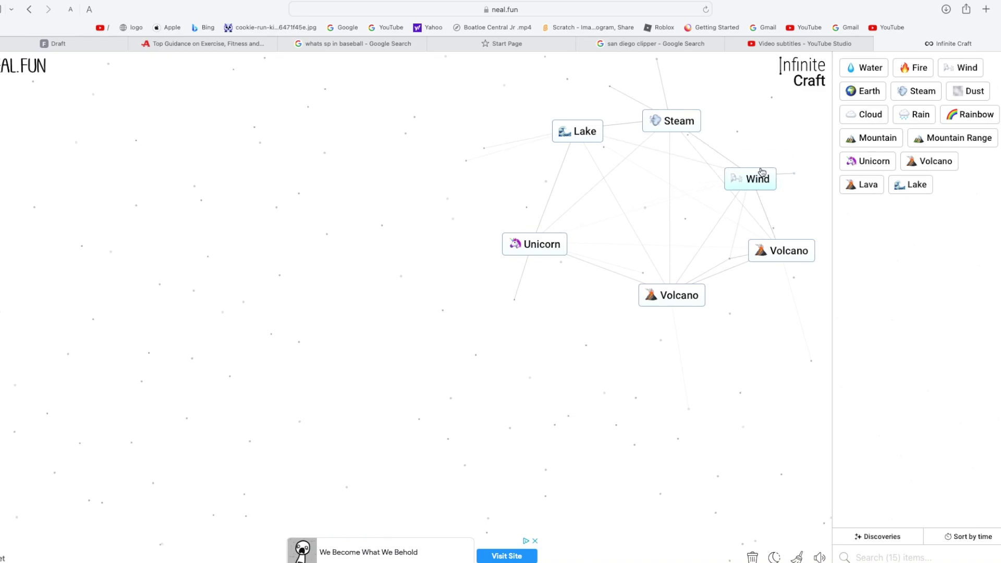
pyautogui.moveTo(961, 67)
pyautogui.mouseDown()
pyautogui.moveTo(849, 161)
pyautogui.moveTo(770, 180)
pyautogui.moveTo(780, 186)
pyautogui.moveTo(681, 185)
pyautogui.moveTo(671, 165)
pyautogui.moveTo(599, 157)
pyautogui.moveTo(622, 184)
pyautogui.mouseUp()
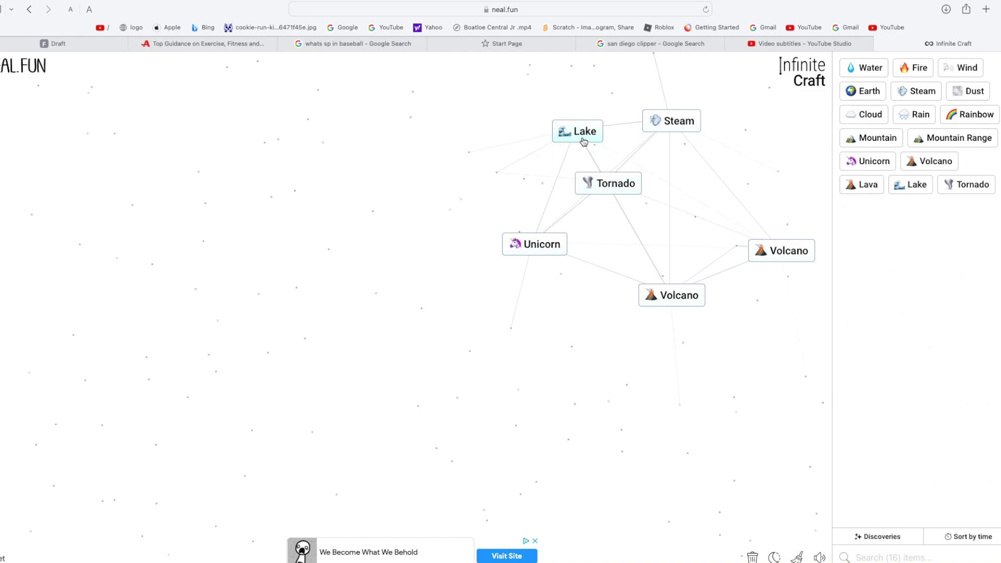
pyautogui.moveTo(584, 142)
pyautogui.mouseDown()
pyautogui.moveTo(617, 165)
pyautogui.moveTo(619, 188)
pyautogui.mouseUp()
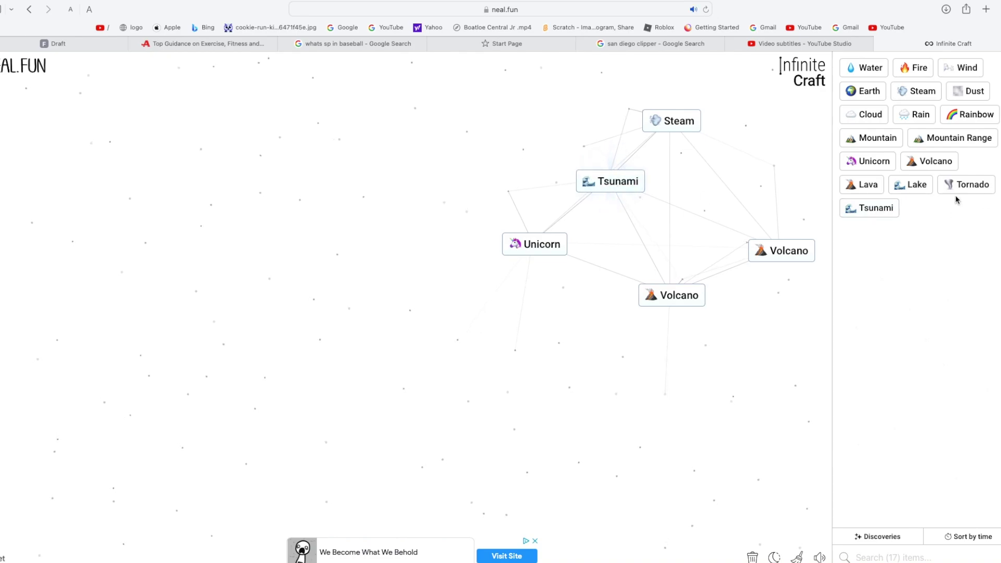
# Combine Tornado with Tsunami for Destruction, then merge into Explosion and Volcano
pyautogui.moveTo(956, 190); pyautogui.dragTo(609, 181)
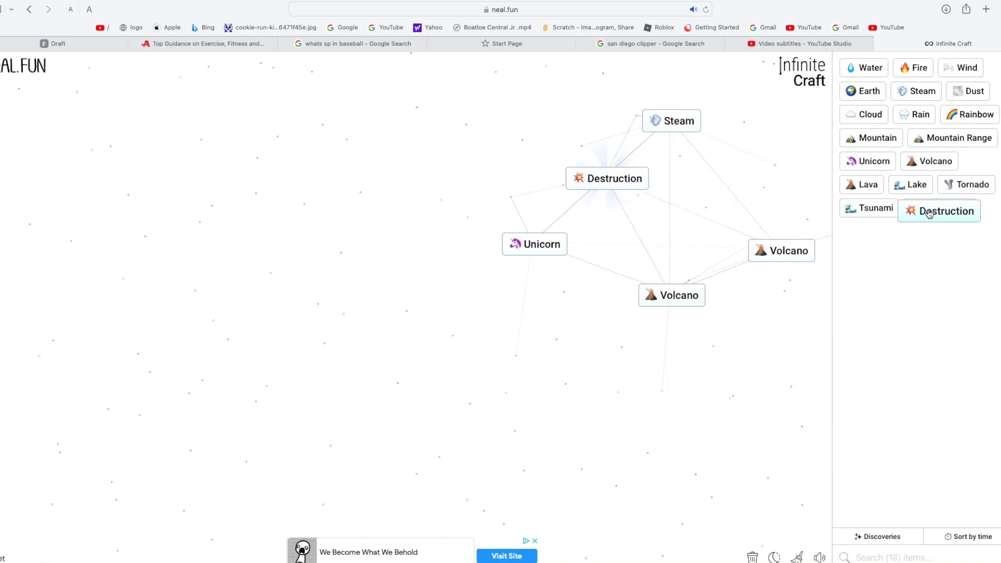
pyautogui.moveTo(930, 214); pyautogui.dragTo(608, 177)
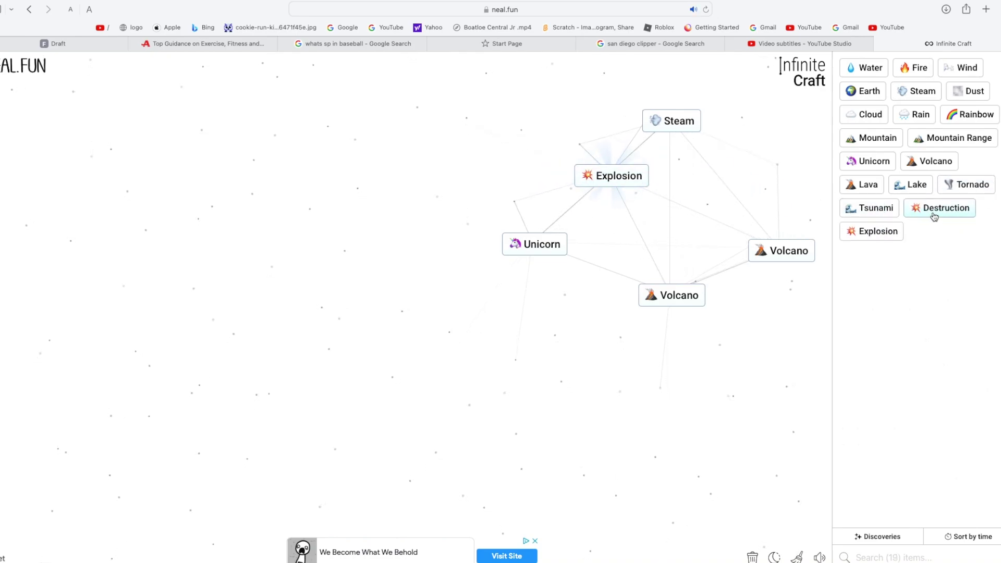
pyautogui.moveTo(872, 231)
pyautogui.mouseDown()
pyautogui.moveTo(530, 174)
pyautogui.moveTo(618, 179)
pyautogui.mouseUp()
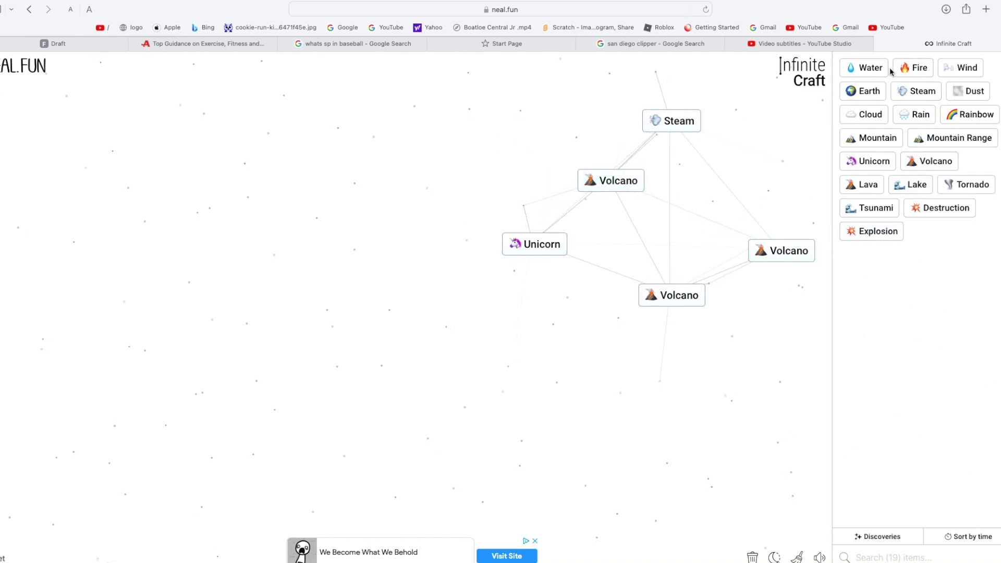
# Make Mountain from two Earths, then combine Explosion and Destruction with Tsunami for Earthquake and Titanic
pyautogui.moveTo(884, 67)
pyautogui.mouseDown()
pyautogui.moveTo(817, 134)
pyautogui.moveTo(868, 74)
pyautogui.mouseUp()
pyautogui.moveTo(864, 91); pyautogui.dragTo(770, 148)
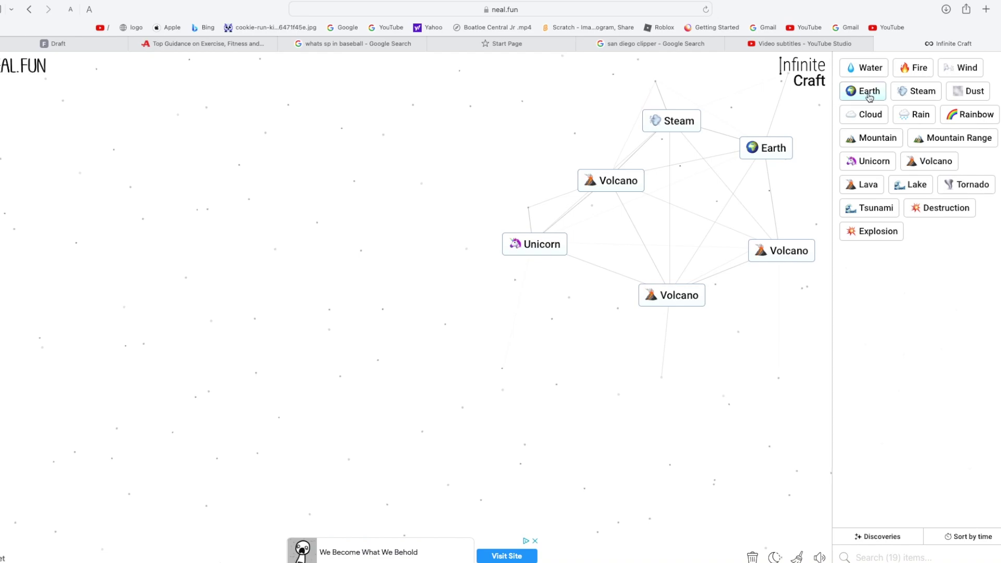
pyautogui.moveTo(869, 96); pyautogui.dragTo(773, 155)
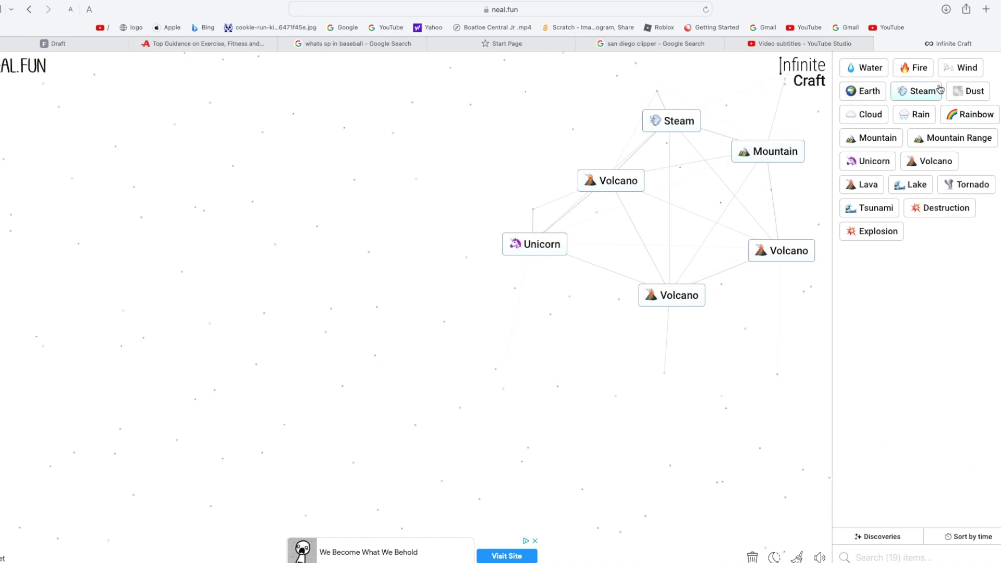
pyautogui.moveTo(970, 115)
pyautogui.mouseDown()
pyautogui.moveTo(748, 200)
pyautogui.moveTo(757, 191)
pyautogui.moveTo(526, 262)
pyautogui.mouseUp()
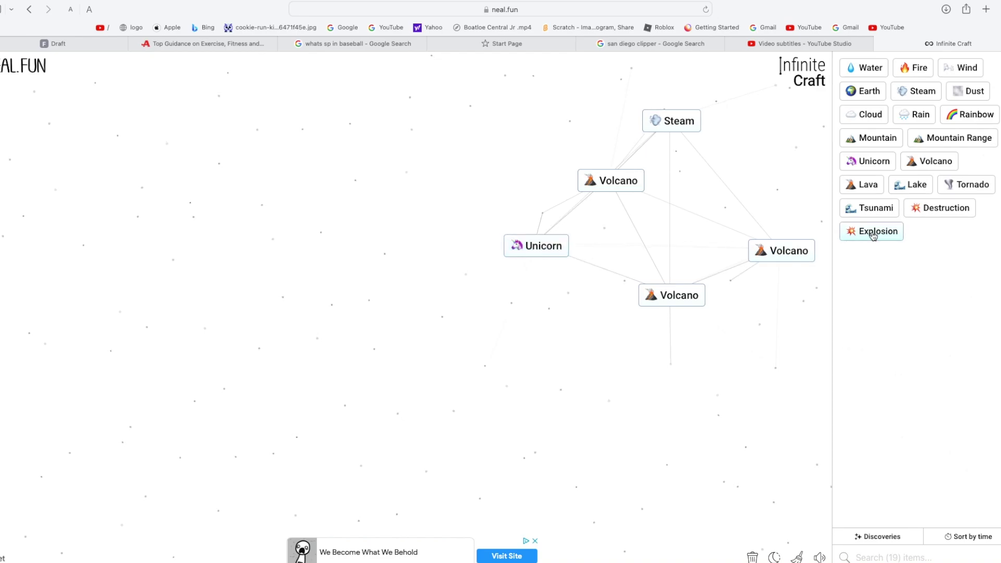
pyautogui.moveTo(866, 209); pyautogui.dragTo(728, 196)
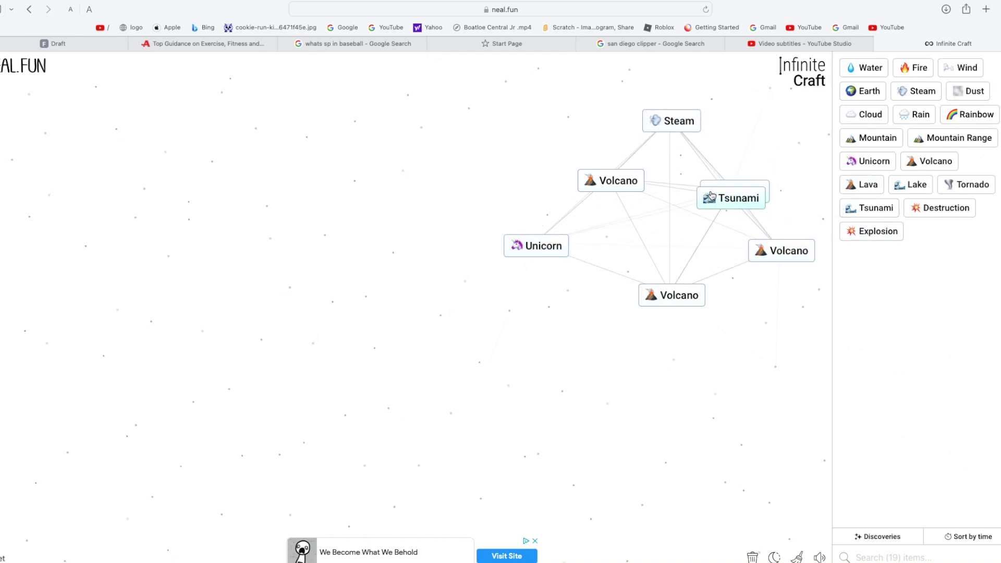
pyautogui.moveTo(875, 231); pyautogui.dragTo(756, 206)
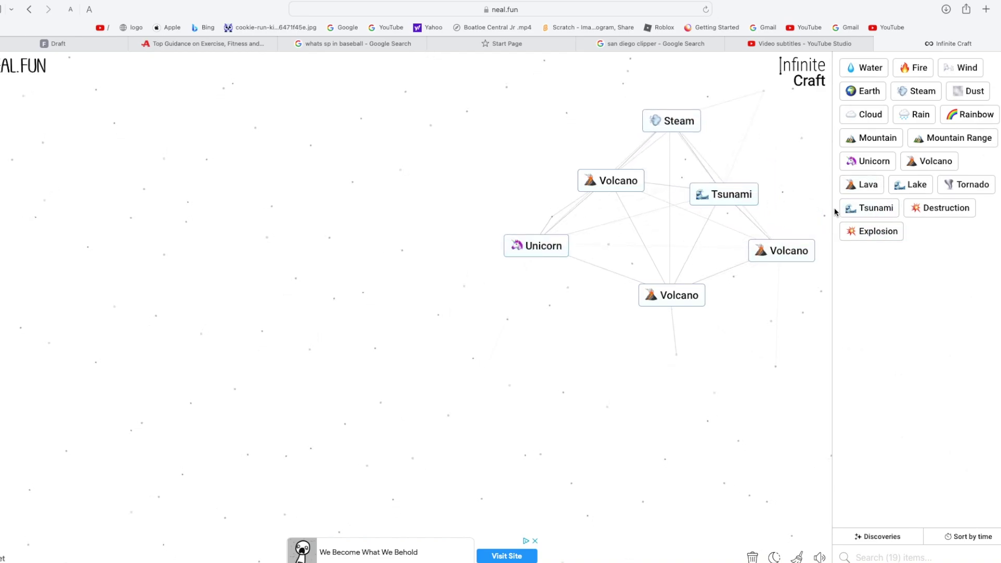
pyautogui.moveTo(927, 219)
pyautogui.mouseDown()
pyautogui.moveTo(727, 195)
pyautogui.moveTo(795, 263)
pyautogui.moveTo(786, 261)
pyautogui.moveTo(716, 129)
pyautogui.moveTo(722, 336)
pyautogui.moveTo(700, 303)
pyautogui.moveTo(711, 173)
pyautogui.mouseUp()
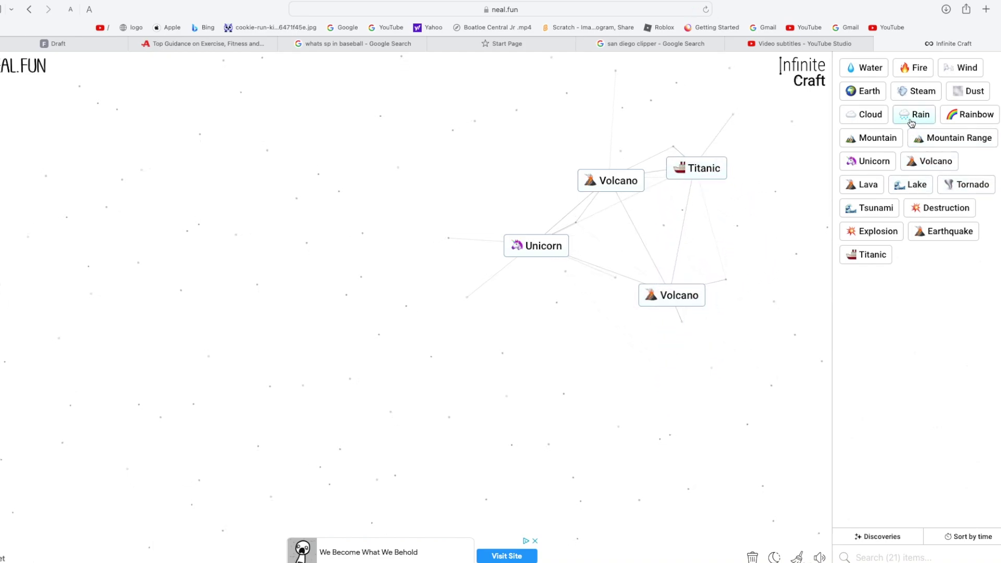
# Craft Rainbow from Rain and Water and Tsunami from Titanic and Earthquake, moving Tsunami upper left
pyautogui.moveTo(867, 78)
pyautogui.mouseDown()
pyautogui.moveTo(850, 125)
pyautogui.moveTo(915, 93)
pyautogui.moveTo(808, 170)
pyautogui.moveTo(758, 93)
pyautogui.mouseUp()
pyautogui.moveTo(926, 119)
pyautogui.mouseDown()
pyautogui.moveTo(780, 97)
pyautogui.moveTo(632, 267)
pyautogui.moveTo(629, 318)
pyautogui.mouseUp()
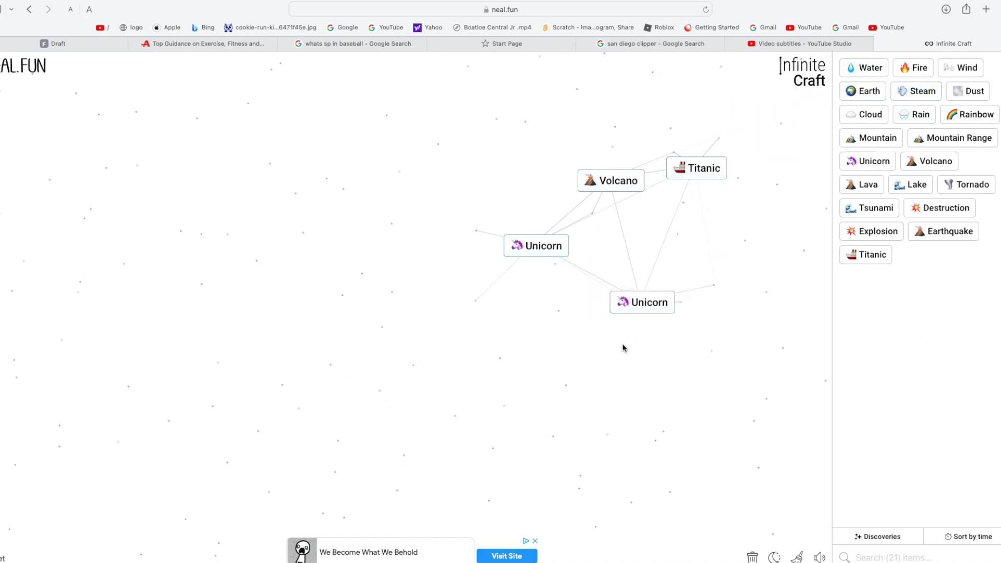
pyautogui.moveTo(860, 217); pyautogui.dragTo(796, 243)
pyautogui.moveTo(931, 226); pyautogui.dragTo(779, 265)
pyautogui.moveTo(868, 254)
pyautogui.mouseDown()
pyautogui.moveTo(777, 259)
pyautogui.moveTo(782, 268)
pyautogui.mouseUp()
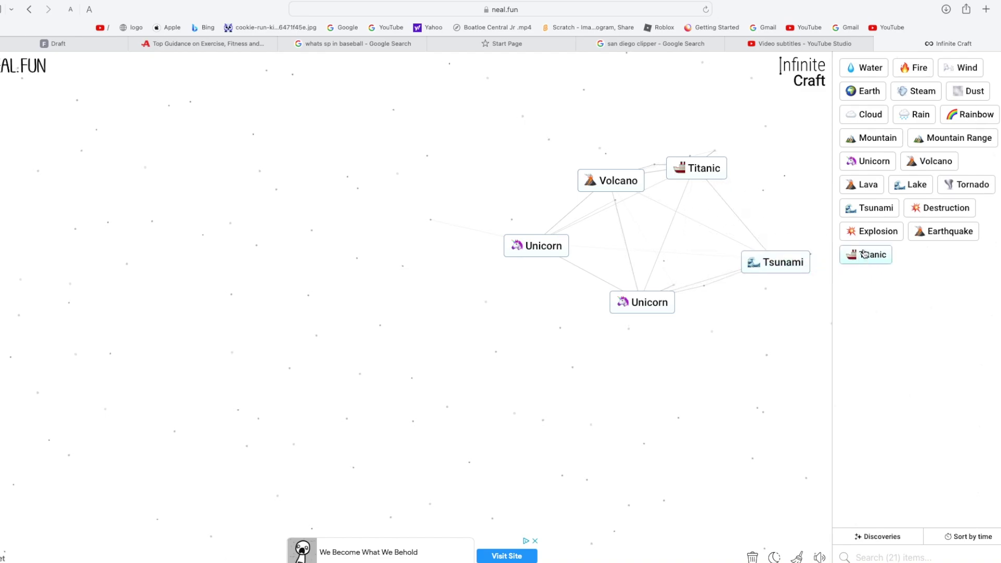
pyautogui.moveTo(864, 255)
pyautogui.mouseDown()
pyautogui.moveTo(855, 266)
pyautogui.moveTo(785, 225)
pyautogui.mouseUp()
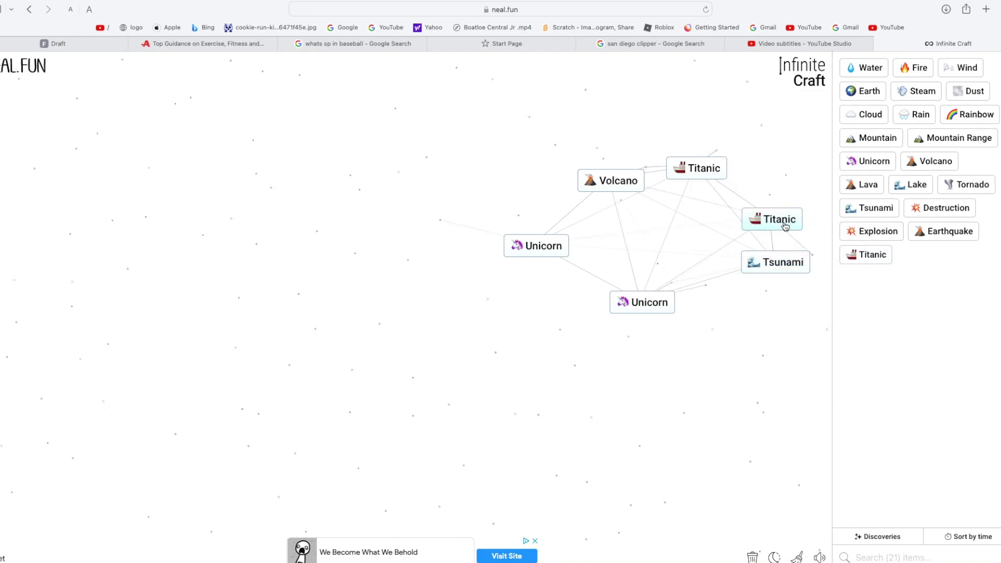
pyautogui.moveTo(782, 260)
pyautogui.mouseDown()
pyautogui.moveTo(669, 316)
pyautogui.moveTo(301, 129)
pyautogui.mouseUp()
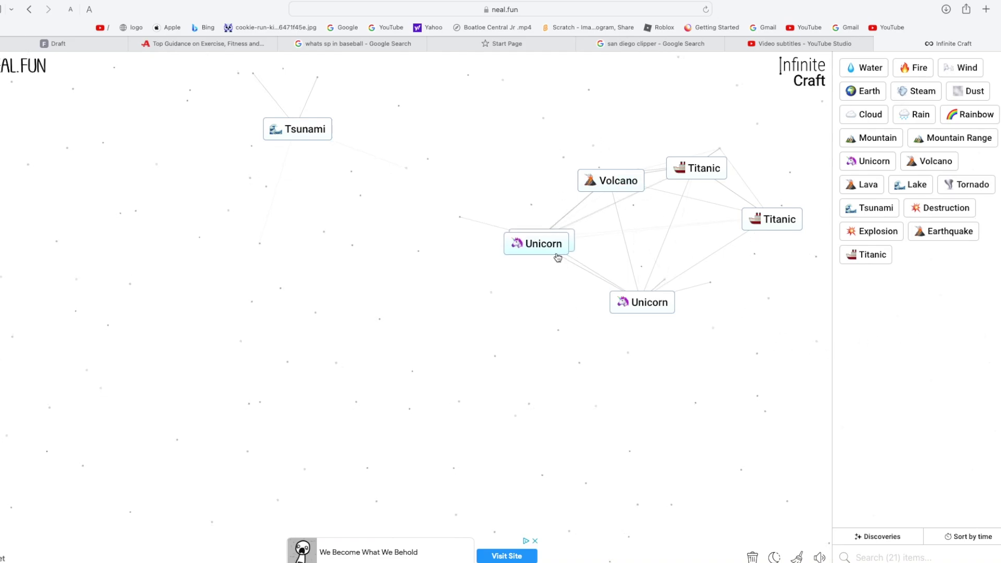
# Combine Unicorn with Tsunami for Narwhal, then Unicorn with Narwhal for Narwhalicorn
pyautogui.moveTo(557, 259)
pyautogui.mouseDown()
pyautogui.moveTo(540, 208)
pyautogui.moveTo(337, 142)
pyautogui.moveTo(547, 225)
pyautogui.moveTo(566, 336)
pyautogui.moveTo(561, 328)
pyautogui.mouseUp()
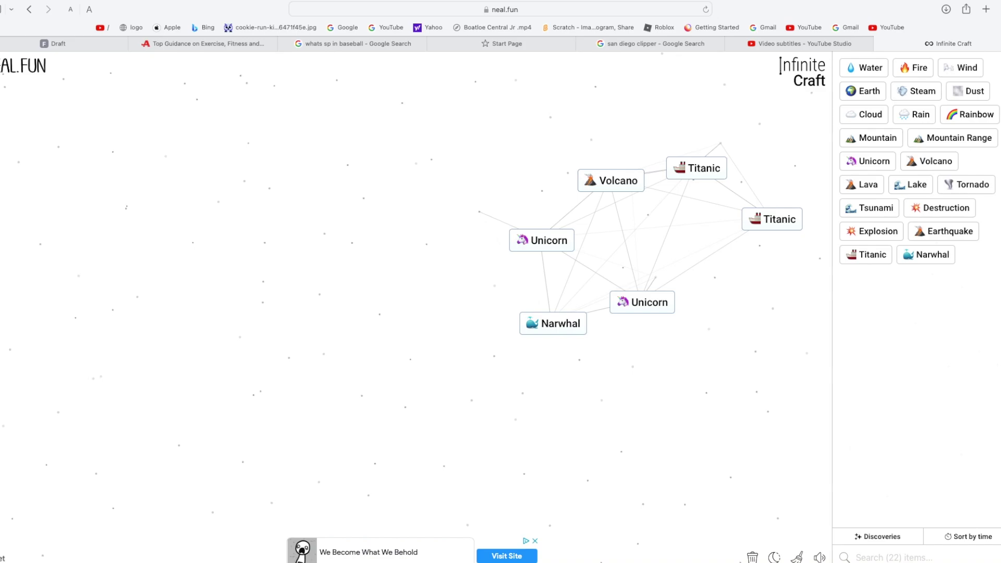
pyautogui.moveTo(927, 255)
pyautogui.mouseDown()
pyautogui.moveTo(540, 341)
pyautogui.moveTo(556, 320)
pyautogui.mouseUp()
pyautogui.moveTo(646, 303)
pyautogui.mouseDown()
pyautogui.moveTo(551, 265)
pyautogui.moveTo(558, 327)
pyautogui.mouseUp()
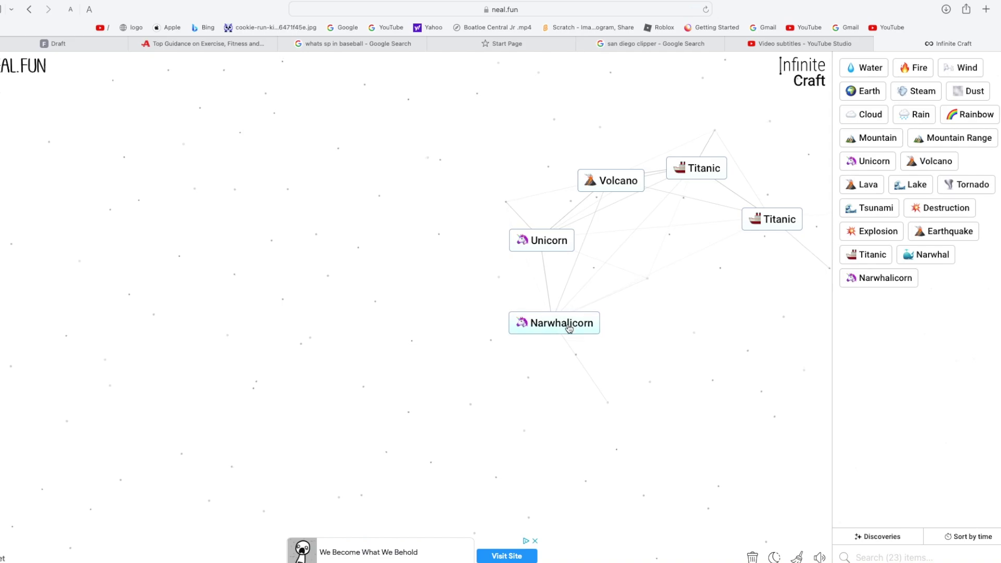
pyautogui.moveTo(565, 325); pyautogui.dragTo(568, 317)
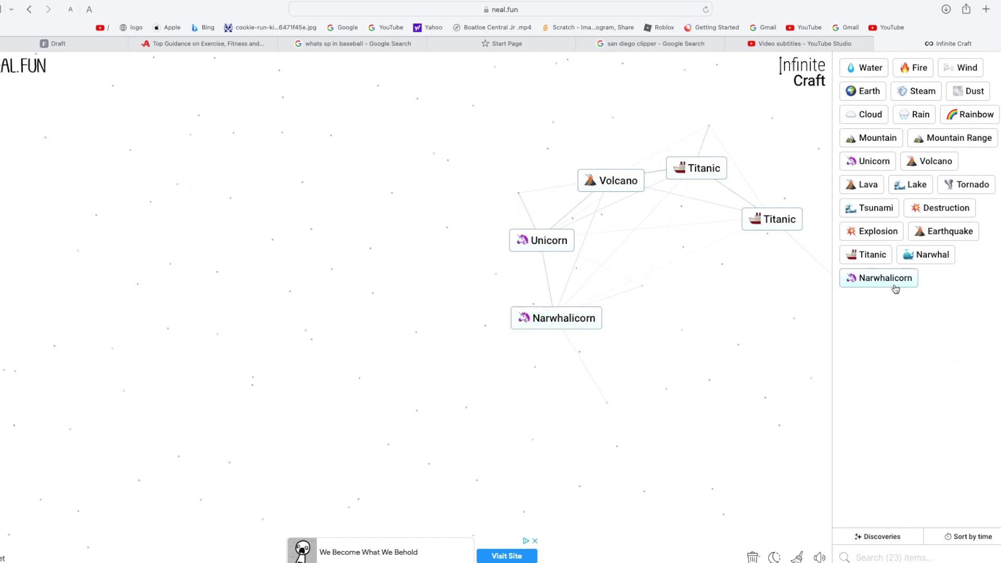
pyautogui.moveTo(915, 257); pyautogui.dragTo(313, 446)
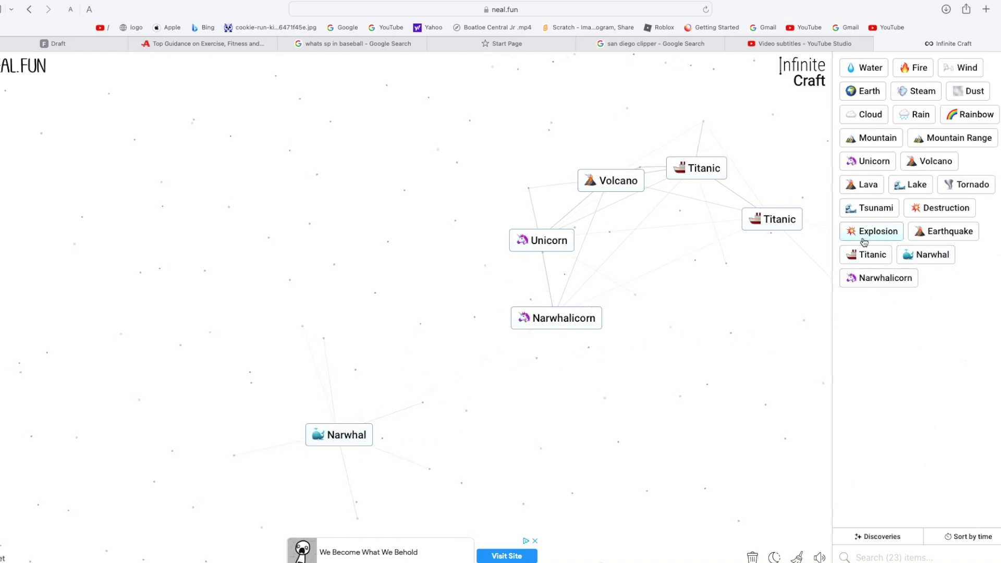
# Combine Titanic with Narwhal, merge Narwhalicorns and Titanics, and remove the Pegasus card
pyautogui.moveTo(864, 265)
pyautogui.mouseDown()
pyautogui.moveTo(352, 445)
pyautogui.moveTo(626, 318)
pyautogui.mouseUp()
pyautogui.moveTo(907, 278); pyautogui.dragTo(759, 262)
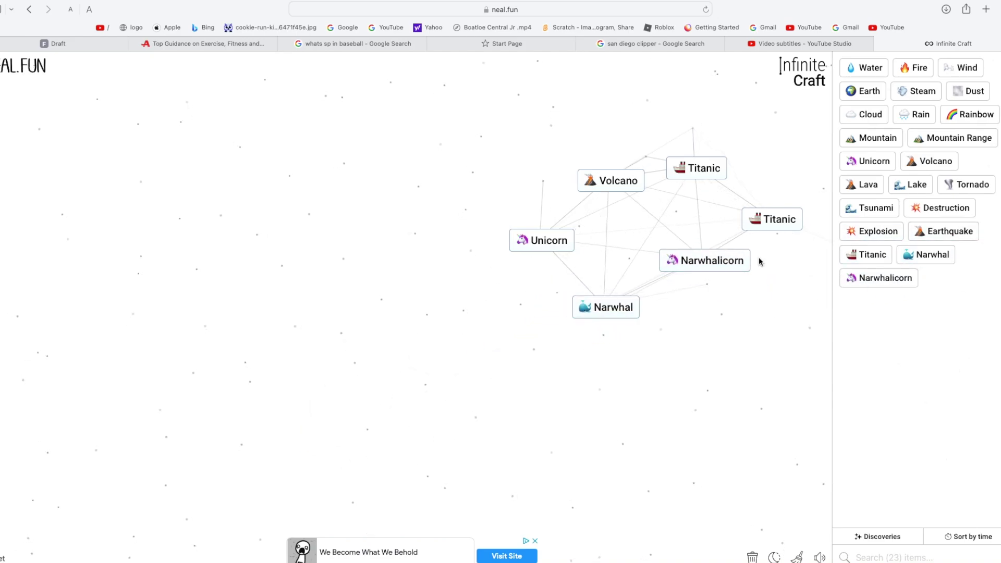
pyautogui.moveTo(885, 275); pyautogui.dragTo(718, 276)
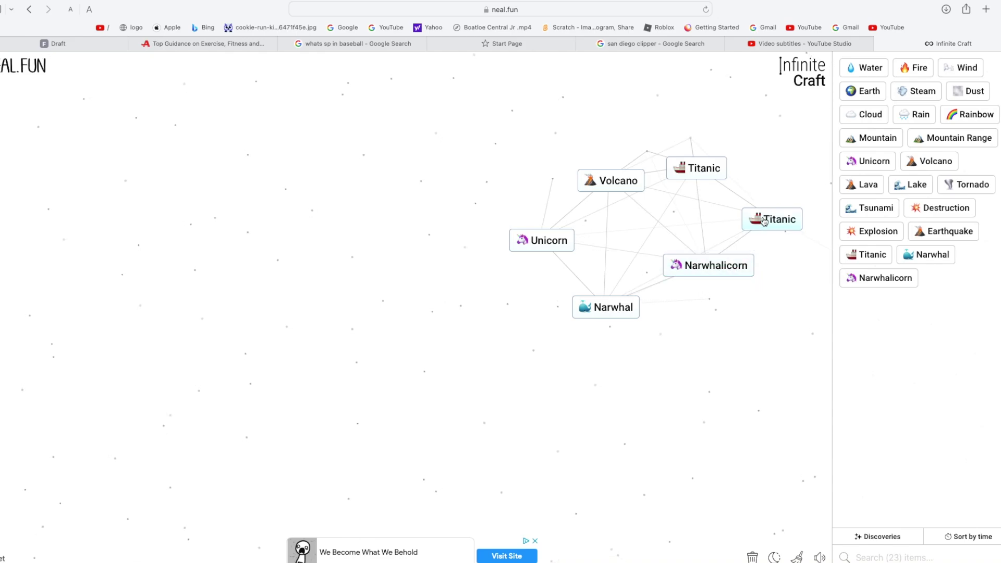
pyautogui.moveTo(763, 220)
pyautogui.mouseDown()
pyautogui.moveTo(722, 173)
pyautogui.moveTo(732, 262)
pyautogui.mouseUp()
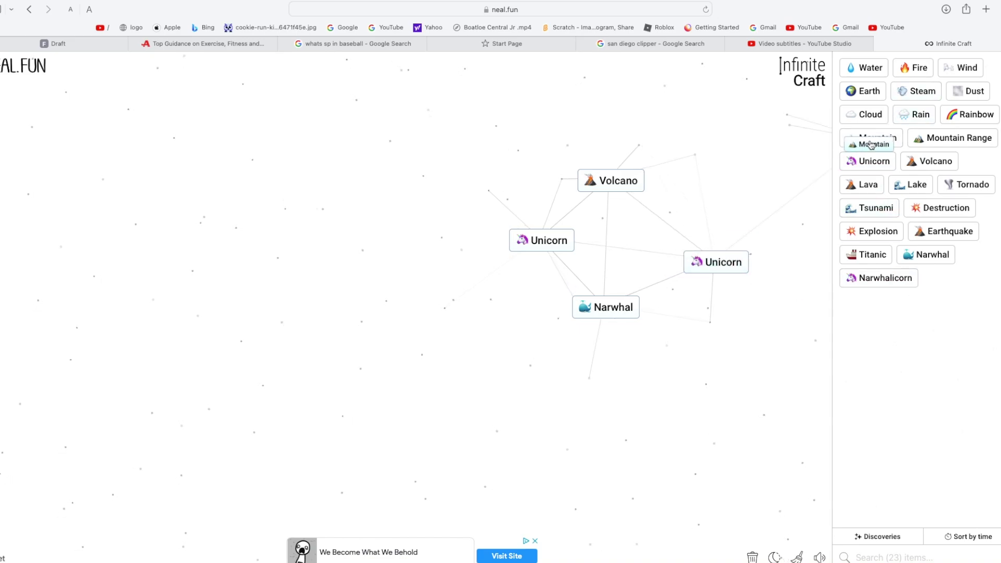
pyautogui.moveTo(871, 145)
pyautogui.mouseDown()
pyautogui.moveTo(880, 182)
pyautogui.moveTo(771, 135)
pyautogui.mouseUp()
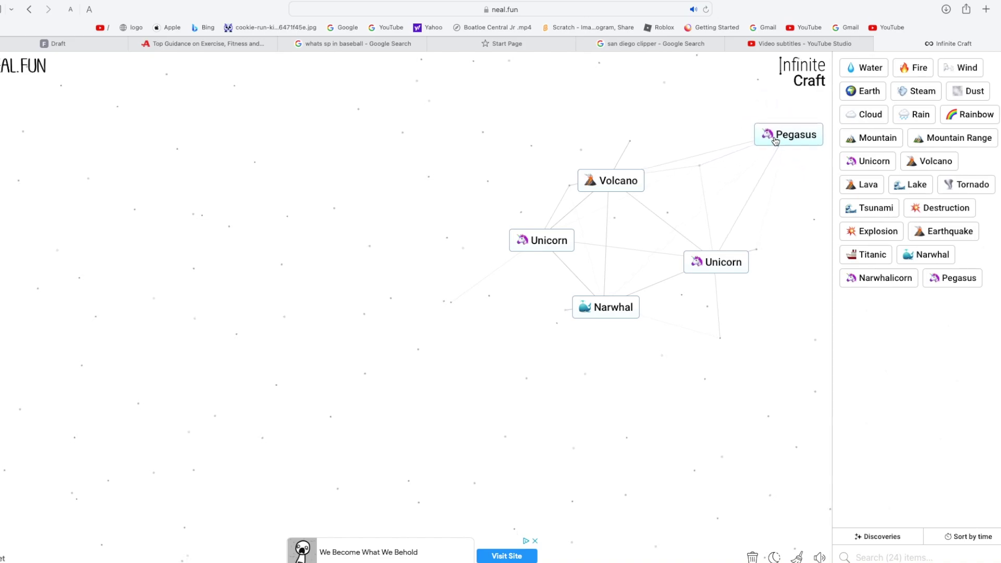
pyautogui.moveTo(758, 131)
pyautogui.mouseDown()
pyautogui.moveTo(871, 352)
pyautogui.moveTo(893, 331)
pyautogui.mouseUp()
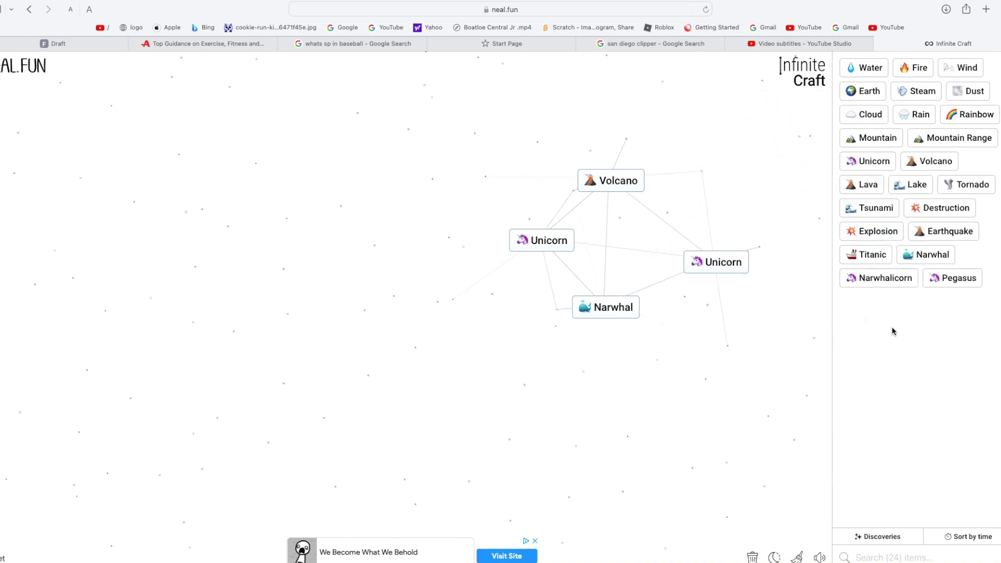
# Turn Titanic and Narwhal into Unicorn, then Unicorn and Water into Narwhal
pyautogui.moveTo(934, 261); pyautogui.dragTo(752, 242)
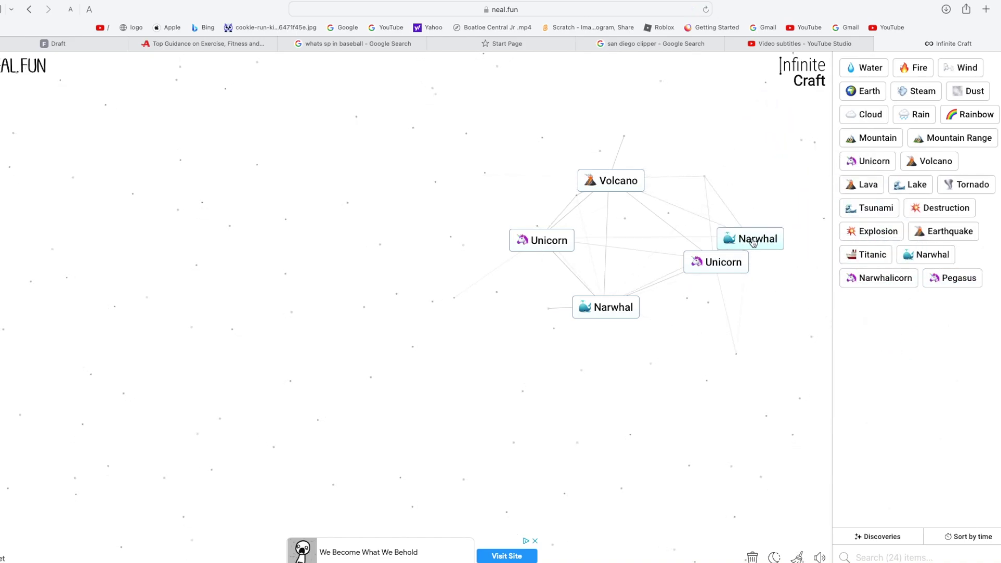
pyautogui.moveTo(870, 267)
pyautogui.mouseDown()
pyautogui.moveTo(749, 238)
pyautogui.moveTo(741, 191)
pyautogui.mouseUp()
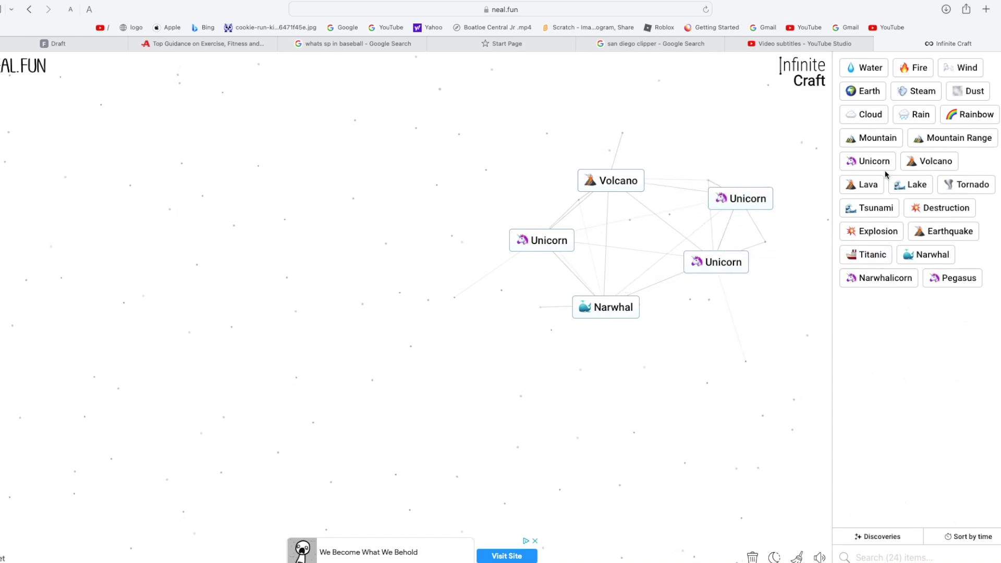
pyautogui.moveTo(885, 172); pyautogui.dragTo(861, 153)
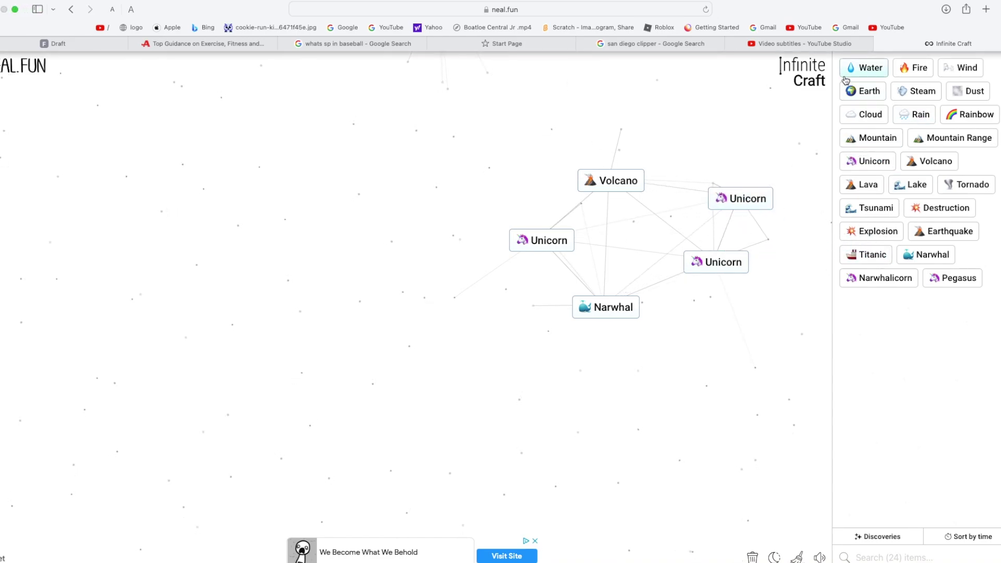
pyautogui.moveTo(845, 81); pyautogui.dragTo(765, 121)
pyautogui.moveTo(865, 162); pyautogui.dragTo(768, 122)
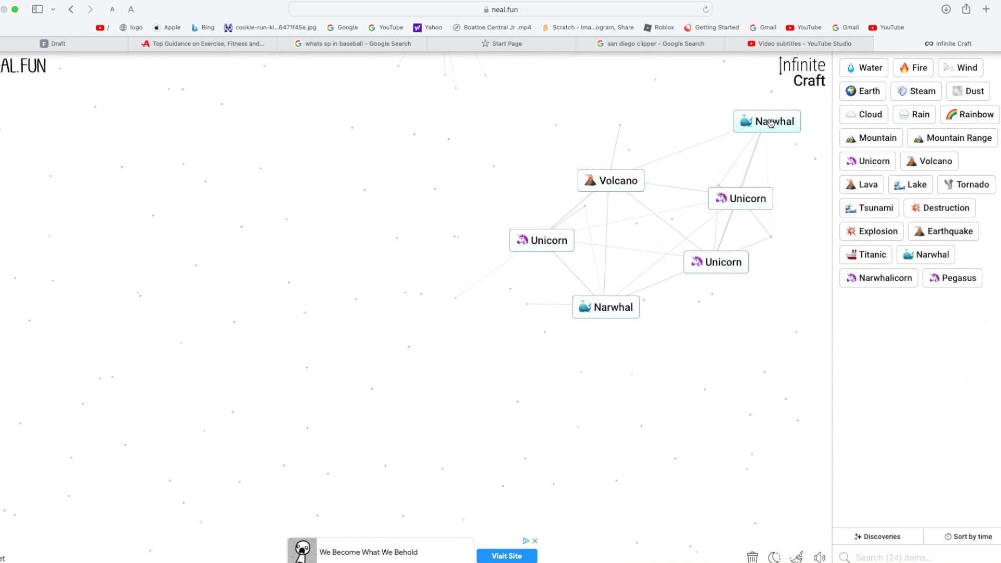
# Combine Rain with Fire for Rainbow, add Unicorns for Double Rainbow, and discard the spare Unicorn
pyautogui.moveTo(916, 67); pyautogui.dragTo(677, 77)
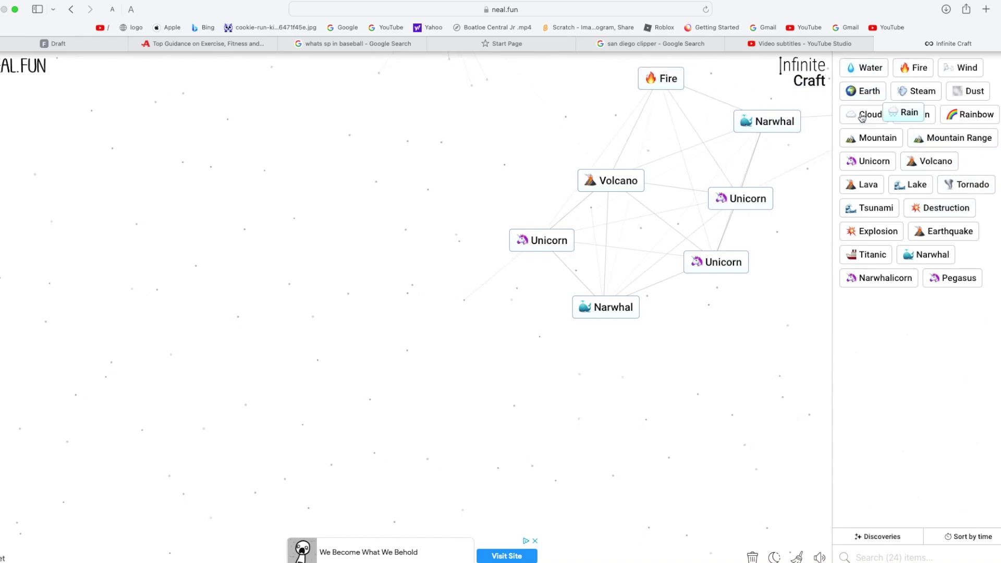
pyautogui.moveTo(861, 116); pyautogui.dragTo(646, 82)
pyautogui.moveTo(866, 162)
pyautogui.mouseDown()
pyautogui.moveTo(652, 76)
pyautogui.moveTo(656, 97)
pyautogui.mouseUp()
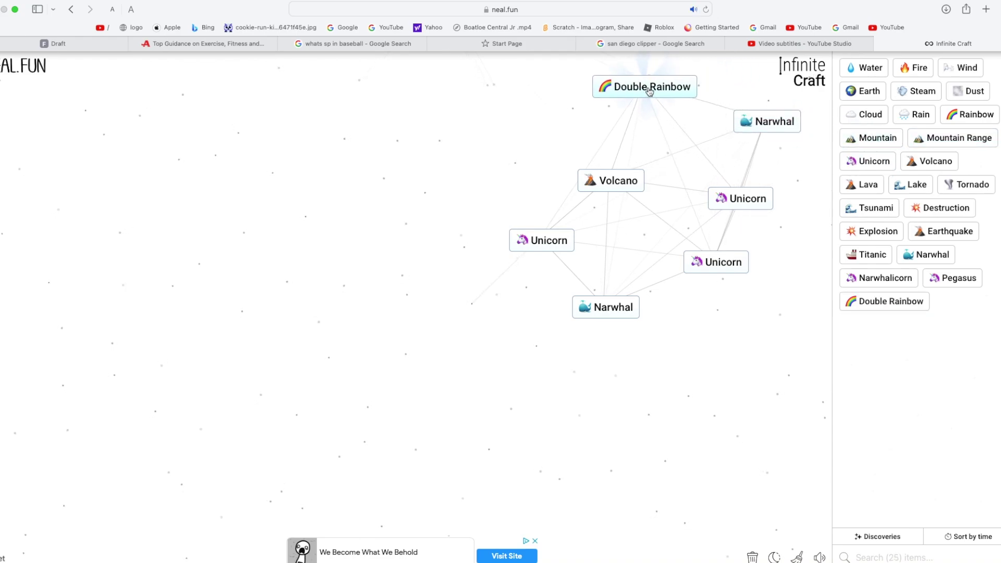
pyautogui.moveTo(868, 302); pyautogui.dragTo(657, 94)
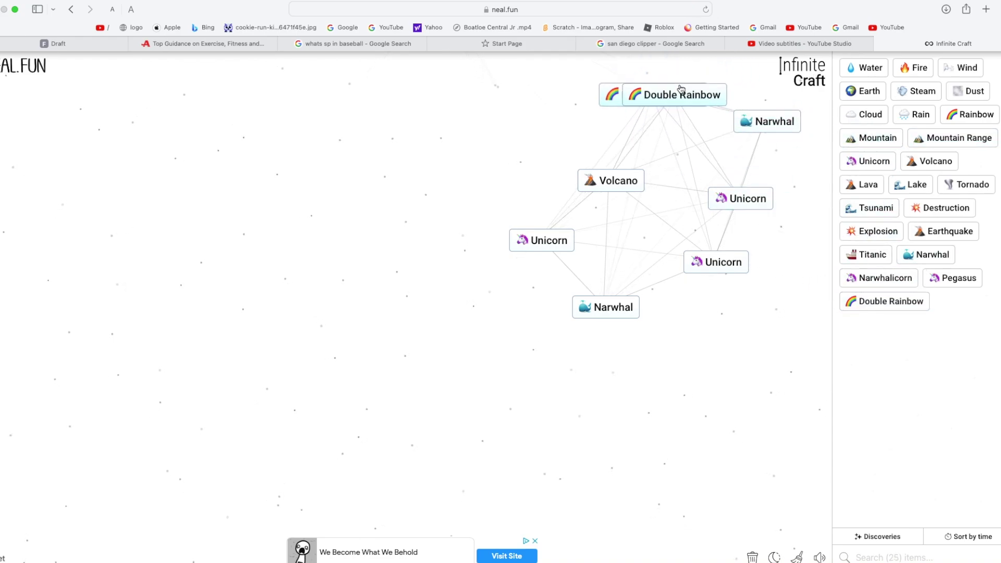
pyautogui.moveTo(869, 163); pyautogui.dragTo(664, 98)
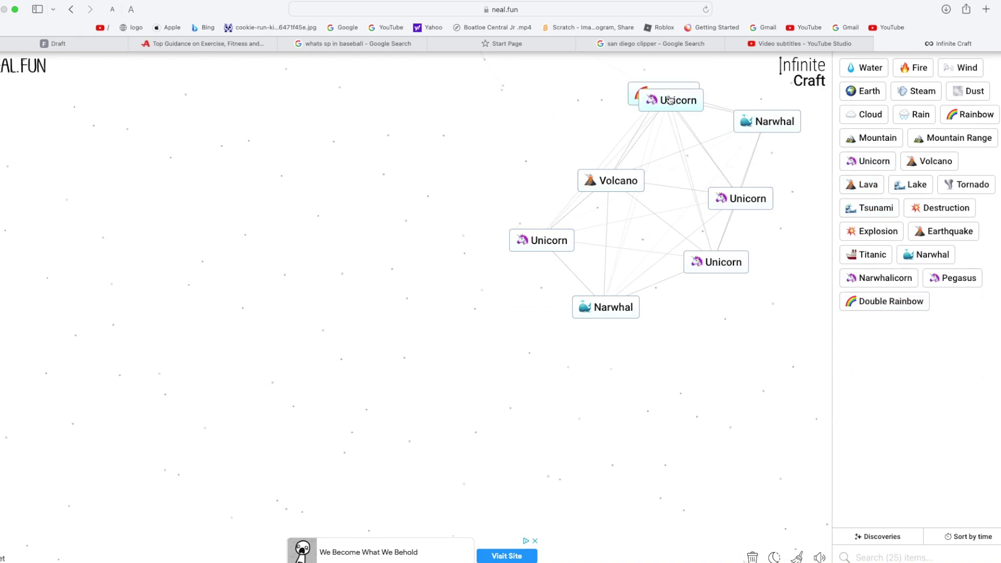
pyautogui.moveTo(868, 162)
pyautogui.mouseDown()
pyautogui.moveTo(675, 97)
pyautogui.moveTo(696, 95)
pyautogui.moveTo(959, 221)
pyautogui.mouseUp()
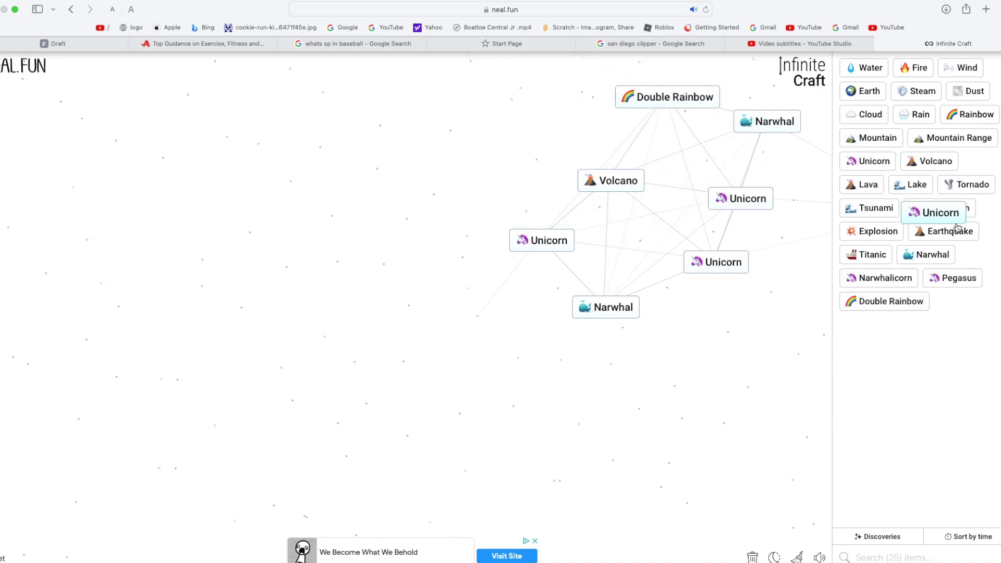
pyautogui.moveTo(693, 98)
pyautogui.mouseDown()
pyautogui.moveTo(662, 167)
pyautogui.moveTo(245, 149)
pyautogui.mouseUp()
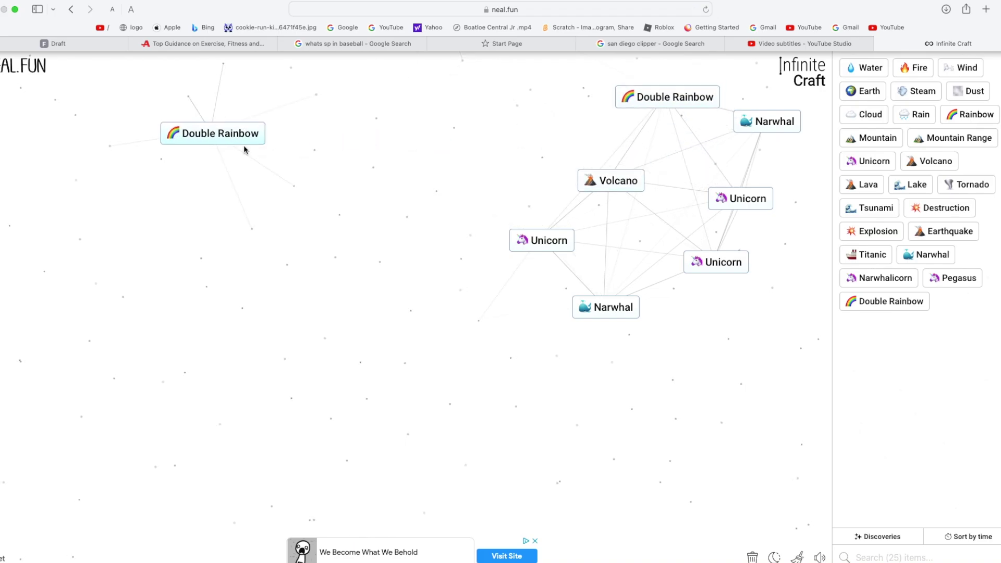
# Turn on dark mode, toggle Discoveries on and off, and sort the element list by name
pyautogui.click(775, 557)
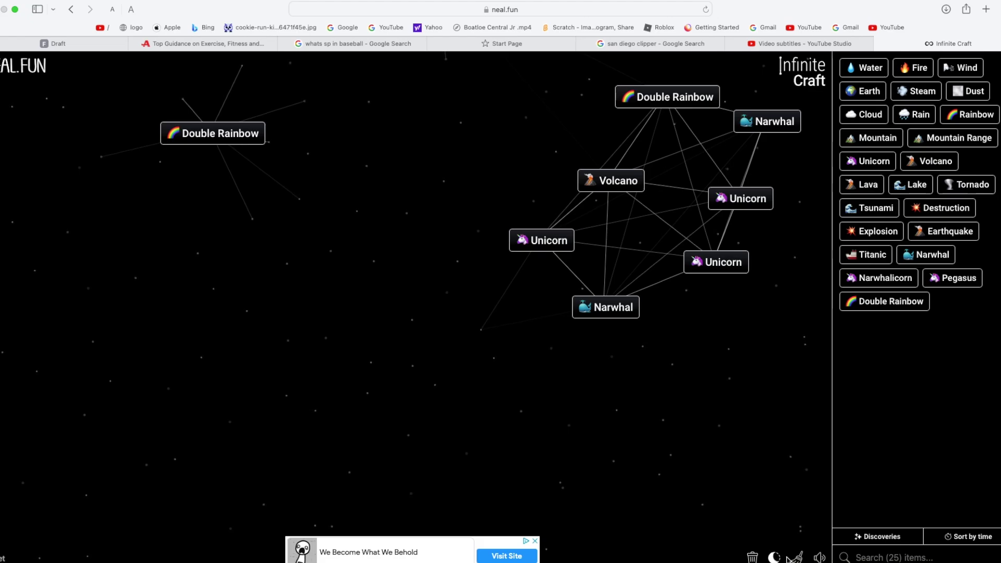
pyautogui.click(901, 542)
pyautogui.click(899, 542)
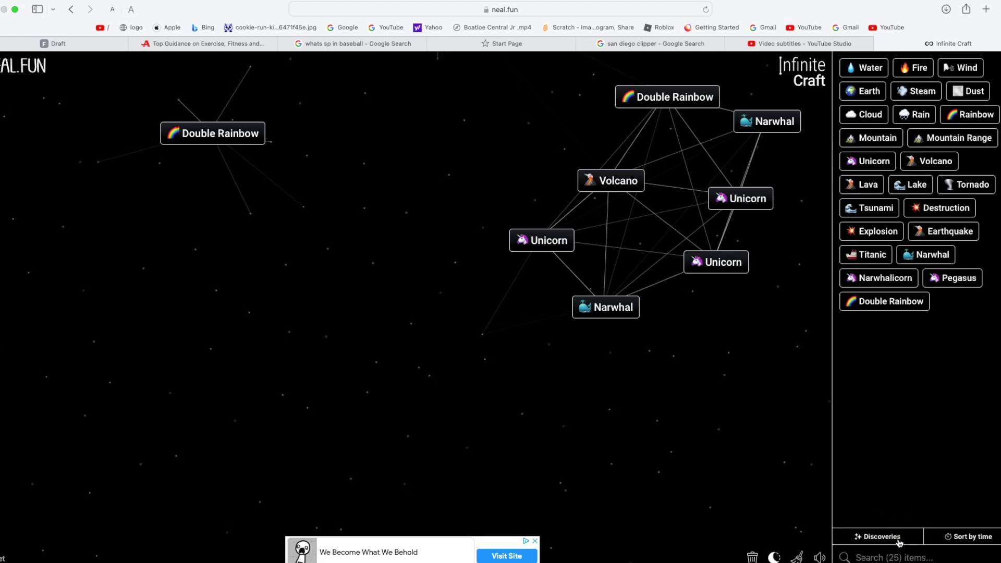
pyautogui.click(898, 541)
pyautogui.click(952, 545)
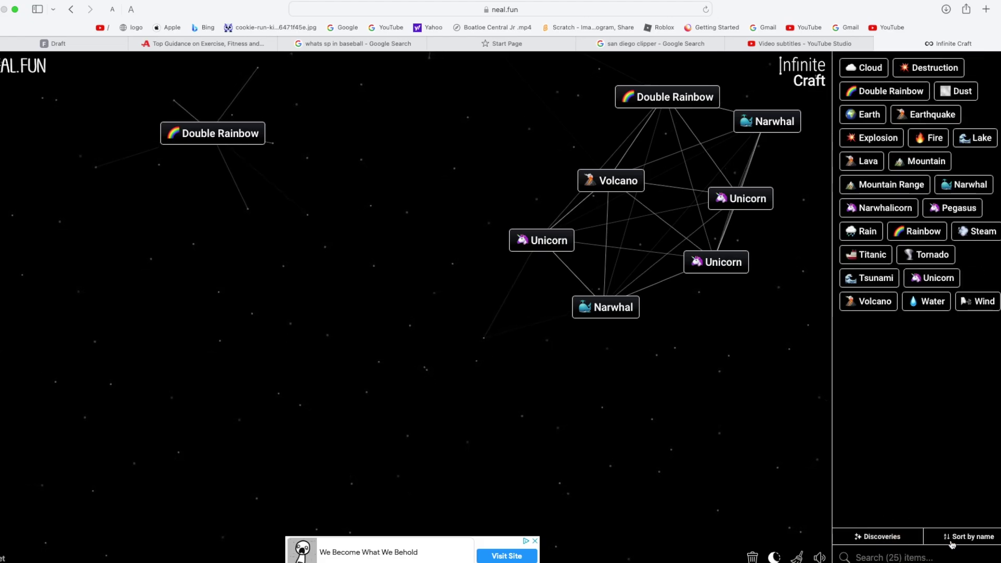
pyautogui.click(951, 545)
pyautogui.click(950, 542)
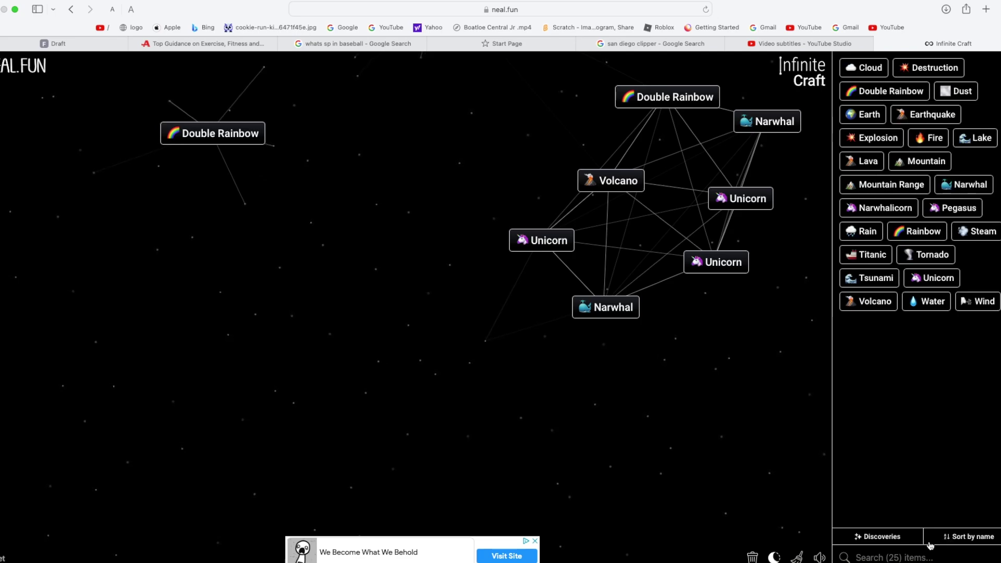
# Merge Rains into Rainbow, make Pegasus from Volcano and Unicorn, and place two Narwhalicorns
pyautogui.moveTo(582, 313)
pyautogui.mouseDown()
pyautogui.moveTo(579, 326)
pyautogui.moveTo(666, 382)
pyautogui.mouseUp()
pyautogui.moveTo(864, 233); pyautogui.dragTo(592, 330)
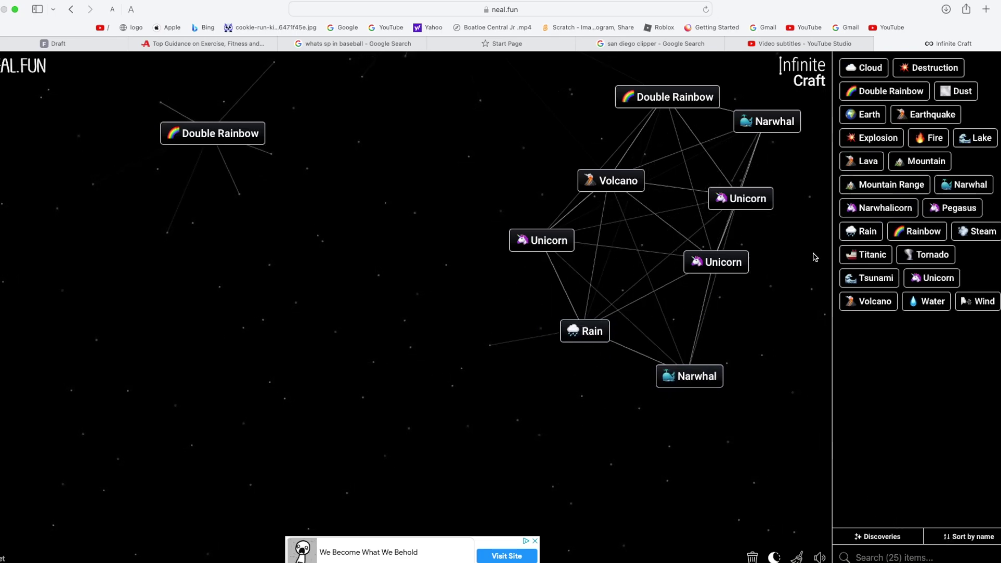
pyautogui.moveTo(864, 231)
pyautogui.mouseDown()
pyautogui.moveTo(592, 331)
pyautogui.moveTo(538, 222)
pyautogui.moveTo(626, 128)
pyautogui.moveTo(677, 100)
pyautogui.moveTo(594, 127)
pyautogui.mouseUp()
pyautogui.moveTo(621, 186); pyautogui.dragTo(715, 199)
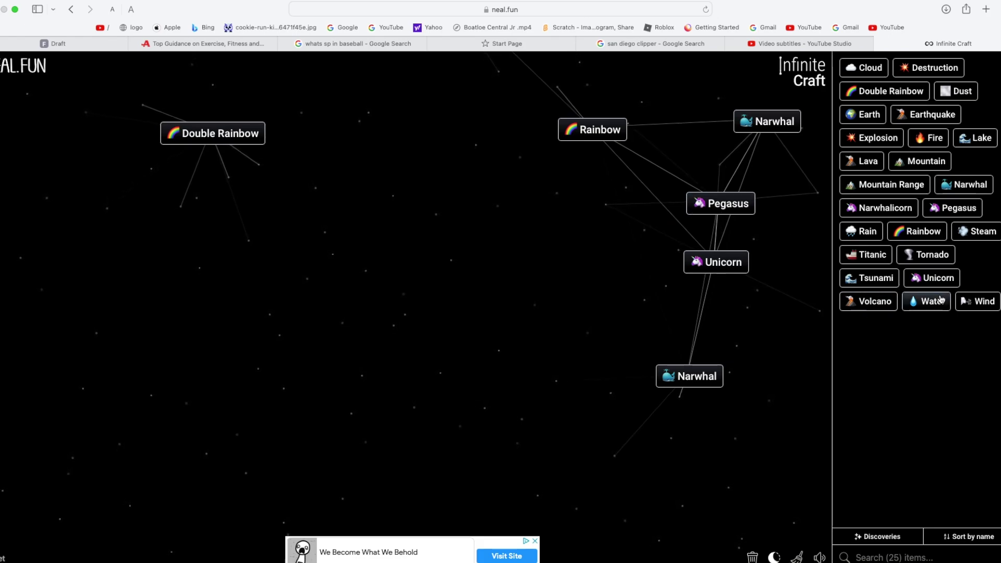
pyautogui.moveTo(968, 220)
pyautogui.mouseDown()
pyautogui.moveTo(740, 201)
pyautogui.moveTo(692, 369)
pyautogui.moveTo(548, 125)
pyautogui.moveTo(770, 125)
pyautogui.moveTo(257, 127)
pyautogui.moveTo(708, 295)
pyautogui.moveTo(698, 300)
pyautogui.mouseUp()
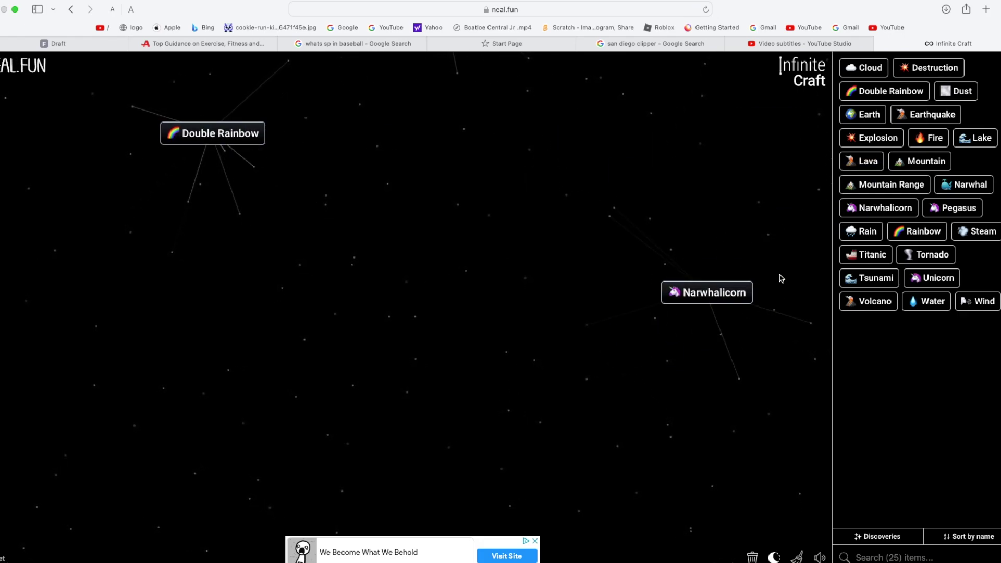
pyautogui.moveTo(917, 205)
pyautogui.mouseDown()
pyautogui.moveTo(819, 206)
pyautogui.moveTo(759, 183)
pyautogui.mouseUp()
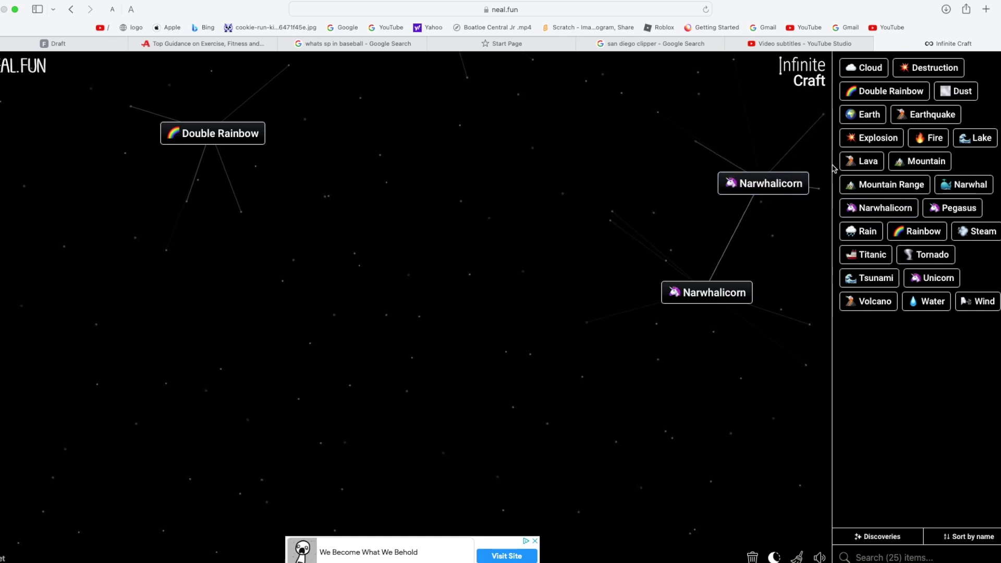
pyautogui.moveTo(861, 160)
pyautogui.mouseDown()
pyautogui.moveTo(777, 181)
pyautogui.moveTo(949, 197)
pyautogui.mouseUp()
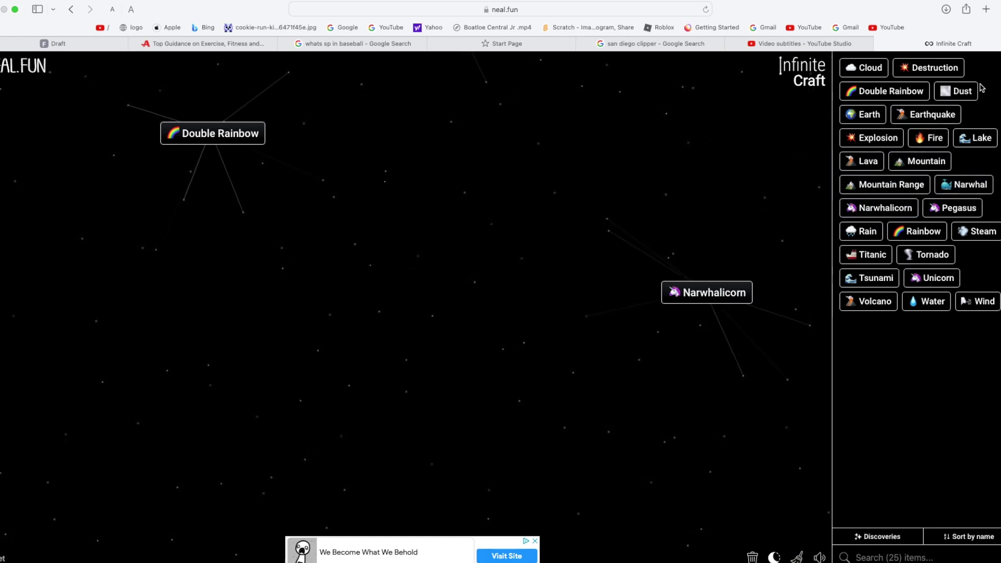
# Merge Dusts into Sand, add Water for Beach then Ocean, and add Lake for Sea
pyautogui.moveTo(970, 91); pyautogui.dragTo(739, 125)
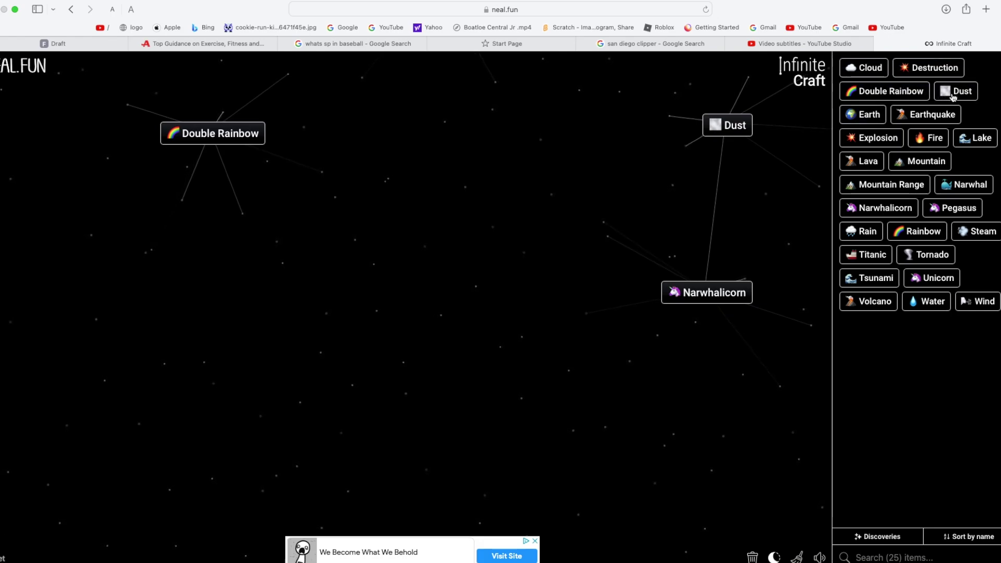
pyautogui.moveTo(953, 97)
pyautogui.mouseDown()
pyautogui.moveTo(719, 128)
pyautogui.moveTo(731, 129)
pyautogui.moveTo(712, 267)
pyautogui.moveTo(712, 200)
pyautogui.mouseUp()
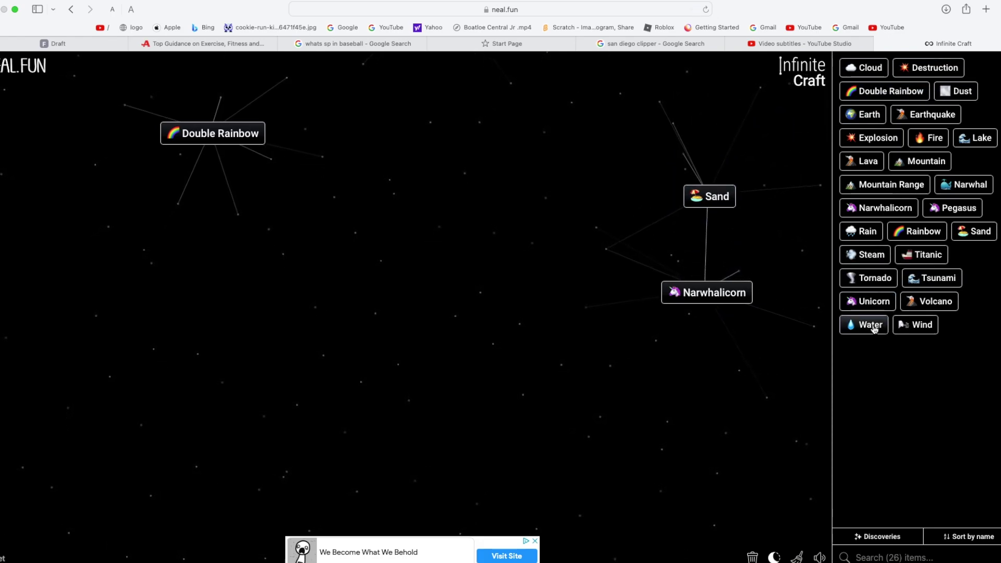
pyautogui.moveTo(874, 328)
pyautogui.mouseDown()
pyautogui.moveTo(766, 215)
pyautogui.moveTo(719, 200)
pyautogui.mouseUp()
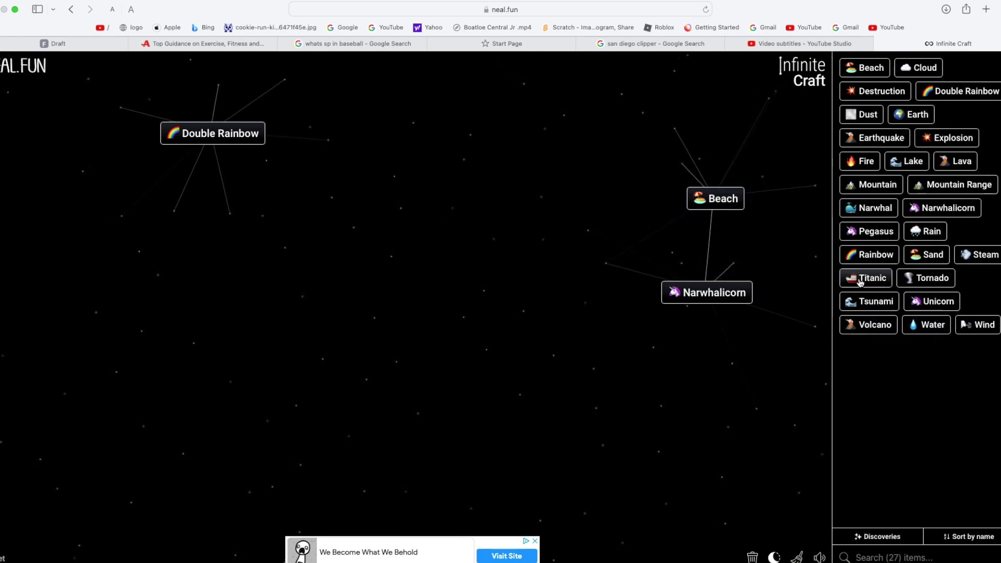
pyautogui.moveTo(868, 64); pyautogui.dragTo(708, 201)
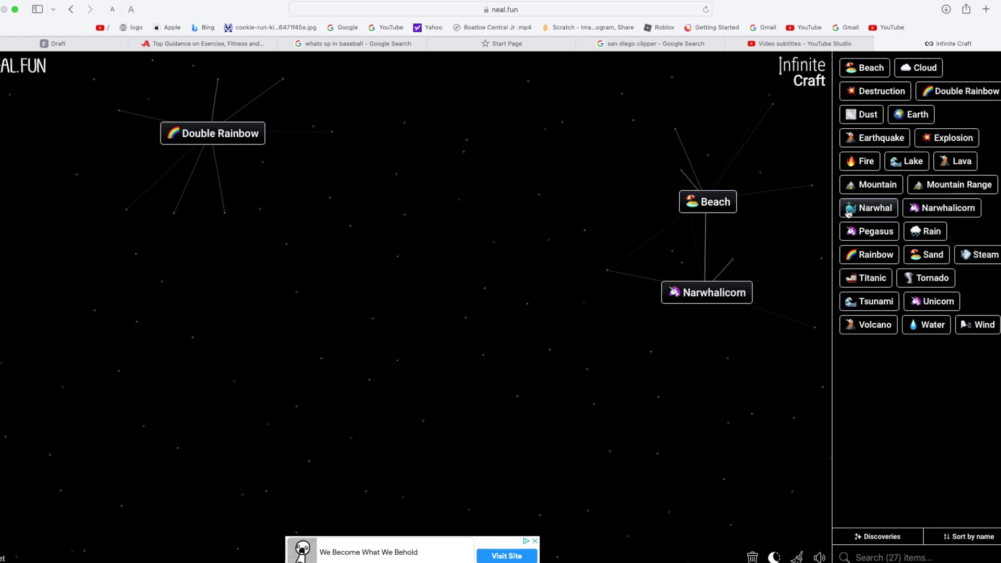
pyautogui.moveTo(916, 329)
pyautogui.mouseDown()
pyautogui.moveTo(697, 244)
pyautogui.moveTo(707, 209)
pyautogui.moveTo(699, 238)
pyautogui.mouseUp()
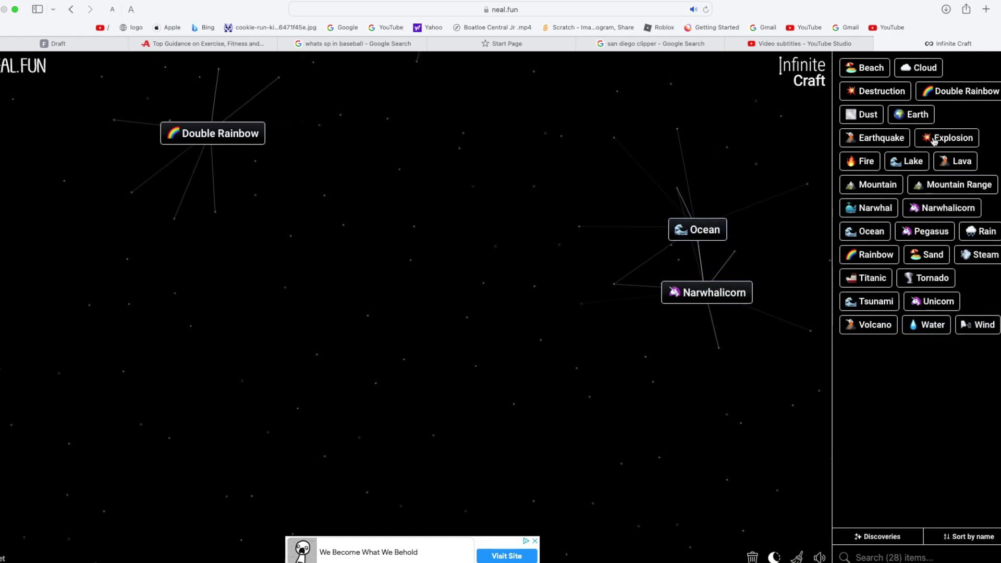
pyautogui.moveTo(904, 159)
pyautogui.mouseDown()
pyautogui.moveTo(693, 139)
pyautogui.moveTo(700, 229)
pyautogui.mouseUp()
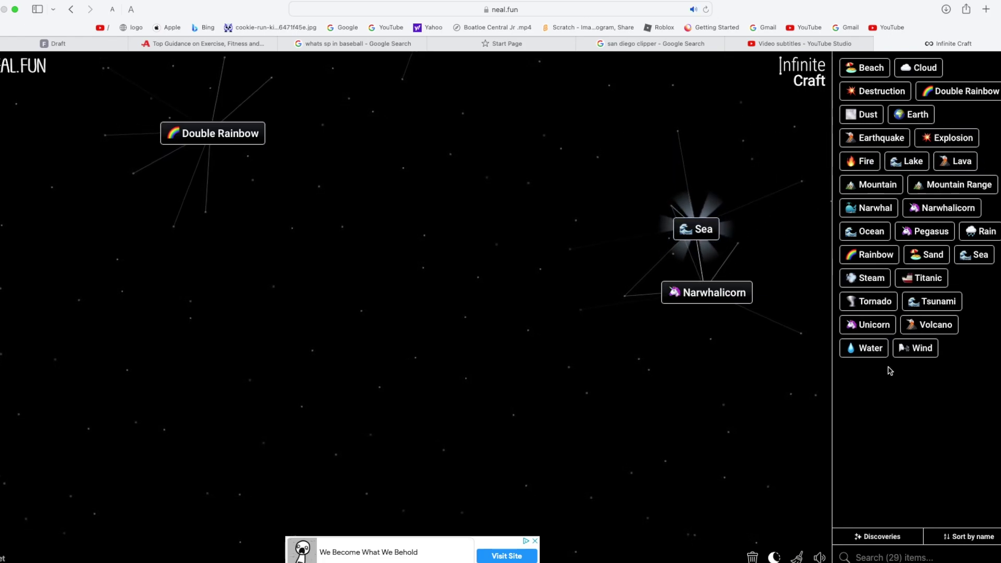
# Place three more Ocean tiles on the canvas
pyautogui.moveTo(860, 232); pyautogui.dragTo(688, 160)
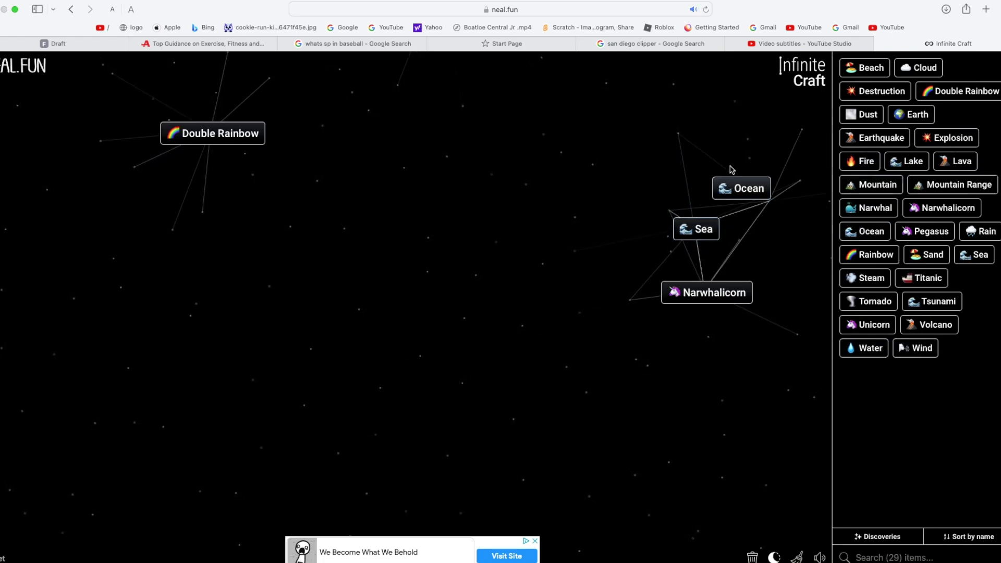
pyautogui.moveTo(869, 230)
pyautogui.mouseDown()
pyautogui.moveTo(733, 148)
pyautogui.moveTo(689, 158)
pyautogui.moveTo(693, 215)
pyautogui.moveTo(716, 187)
pyautogui.mouseUp()
pyautogui.click(884, 234)
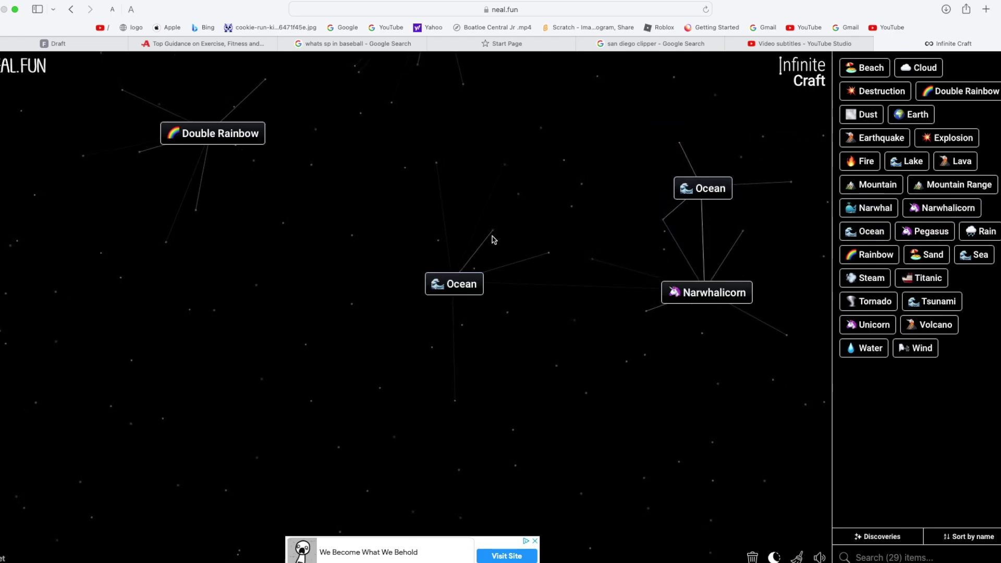
# Turn Narwhalicorn into Narwhal with Ocean, then make Wave from Water and Wind
pyautogui.moveTo(700, 293)
pyautogui.mouseDown()
pyautogui.moveTo(704, 191)
pyautogui.moveTo(476, 284)
pyautogui.mouseUp()
pyautogui.click(911, 349)
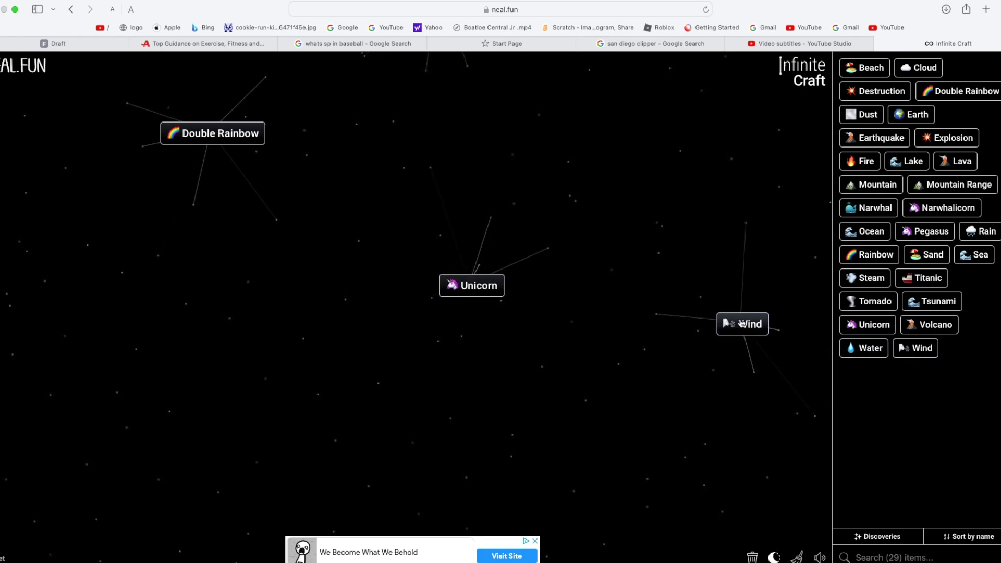
pyautogui.click(931, 354)
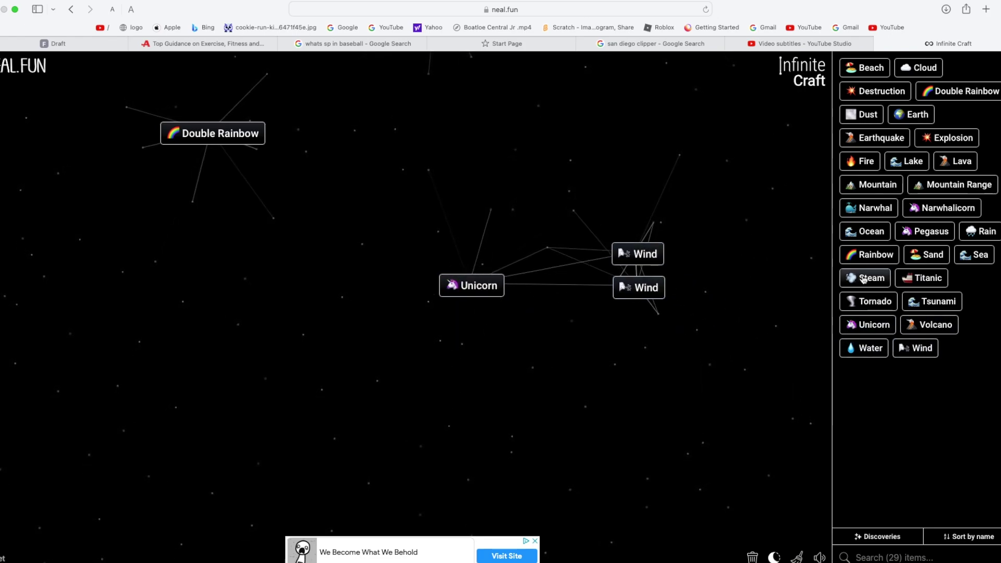
pyautogui.moveTo(867, 348); pyautogui.dragTo(637, 252)
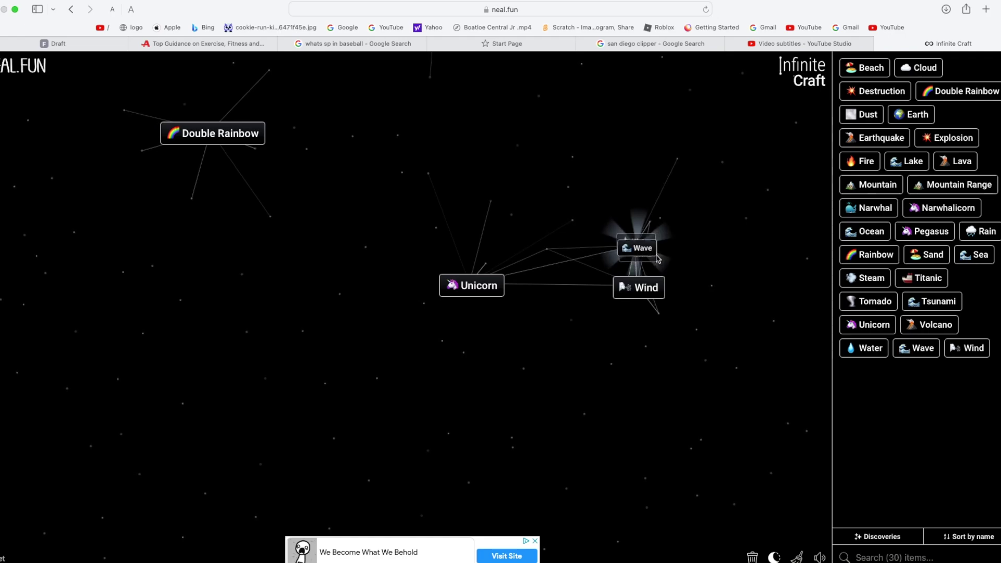
pyautogui.moveTo(639, 287)
pyautogui.mouseDown()
pyautogui.moveTo(960, 325)
pyautogui.moveTo(922, 329)
pyautogui.mouseUp()
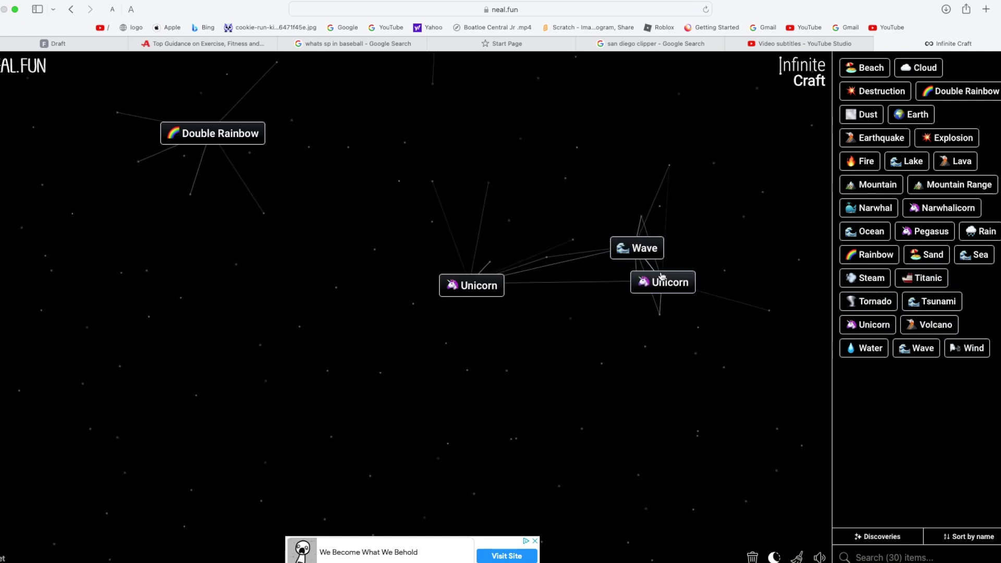
# Craft Sea Horse from Unicorn and Wave, turn it into Unicorn, and merge Winds into Tornado
pyautogui.moveTo(869, 325)
pyautogui.mouseDown()
pyautogui.moveTo(656, 259)
pyautogui.moveTo(708, 290)
pyautogui.mouseUp()
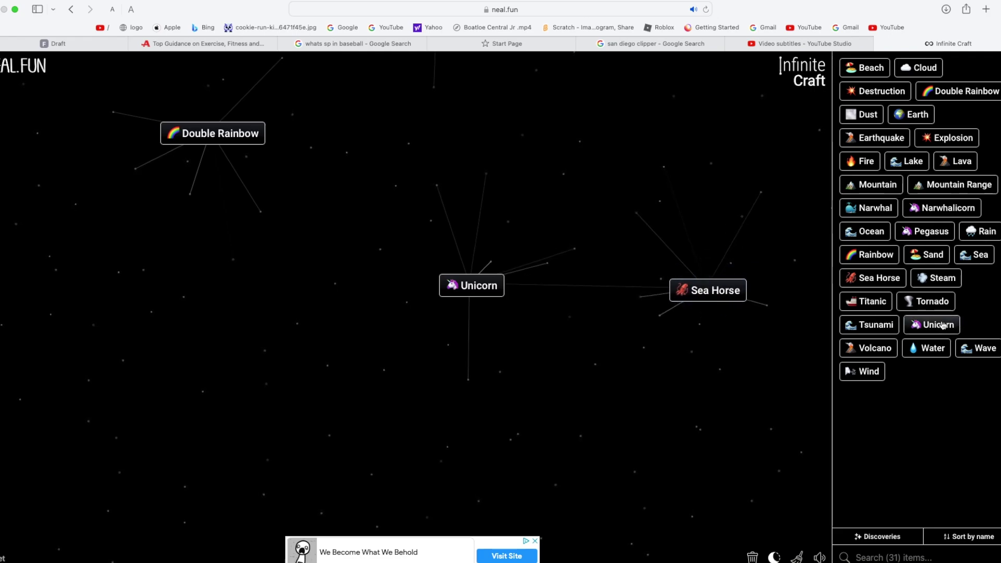
pyautogui.moveTo(887, 278)
pyautogui.mouseDown()
pyautogui.moveTo(728, 282)
pyautogui.moveTo(752, 292)
pyautogui.mouseUp()
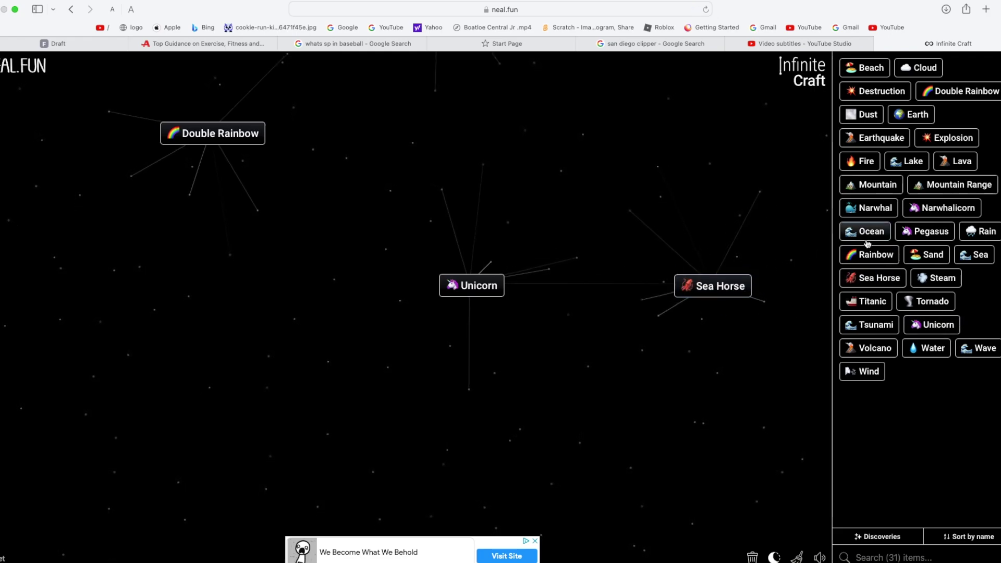
pyautogui.moveTo(868, 252); pyautogui.dragTo(735, 283)
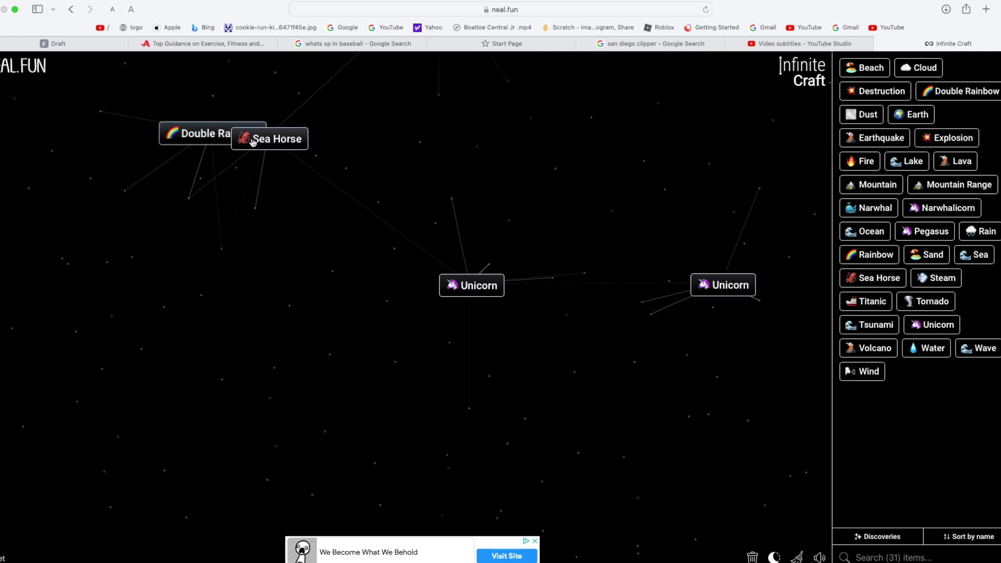
pyautogui.moveTo(860, 283)
pyautogui.mouseDown()
pyautogui.moveTo(259, 137)
pyautogui.moveTo(463, 288)
pyautogui.mouseUp()
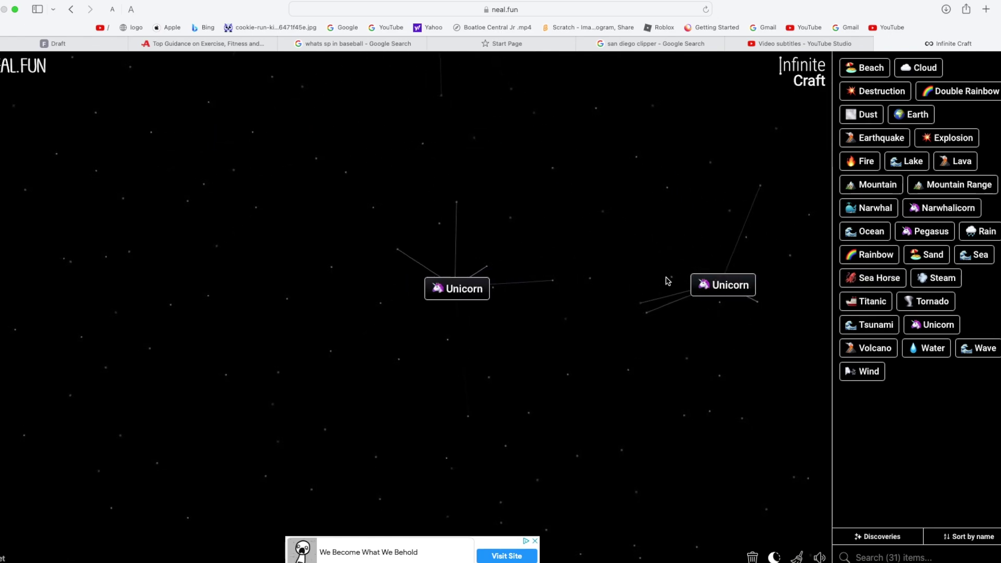
pyautogui.moveTo(743, 295); pyautogui.dragTo(923, 324)
pyautogui.moveTo(861, 373)
pyautogui.mouseDown()
pyautogui.moveTo(705, 271)
pyautogui.moveTo(788, 329)
pyautogui.moveTo(728, 270)
pyautogui.mouseUp()
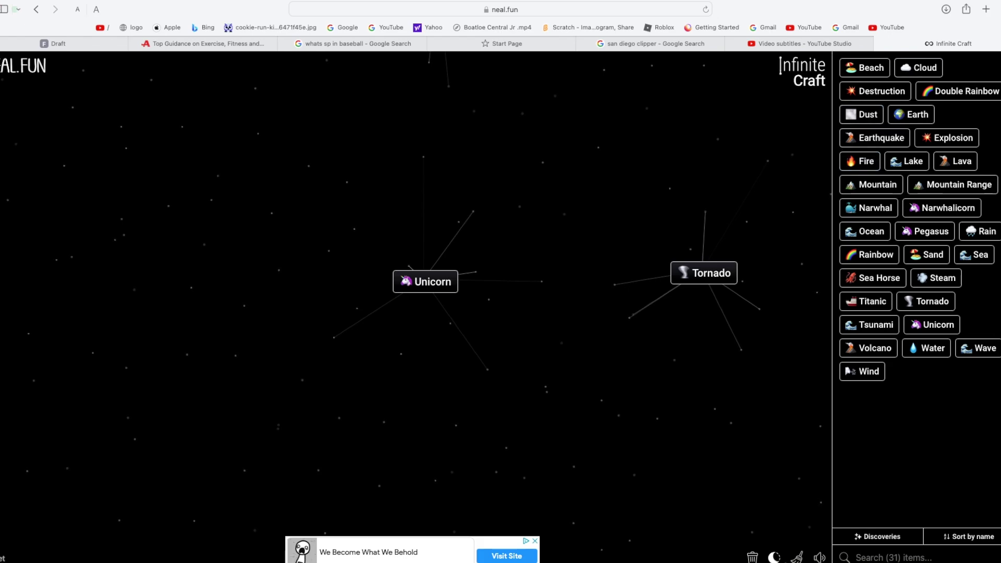
# Combine Steam with Tornado for Hurricane, then Earthquake with Hurricane for Tsunami
pyautogui.moveTo(705, 272); pyautogui.dragTo(590, 275)
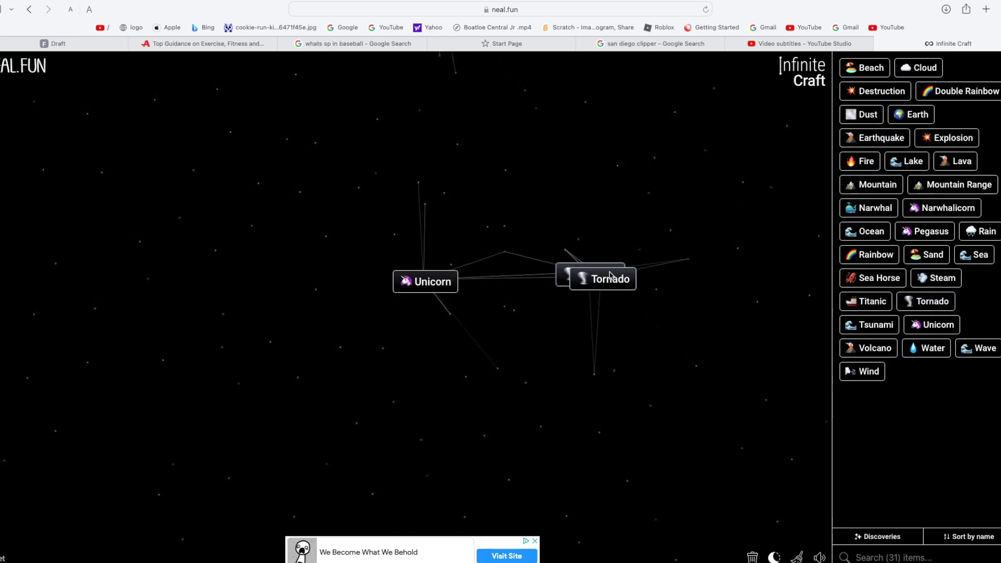
pyautogui.moveTo(943, 282); pyautogui.dragTo(613, 275)
pyautogui.moveTo(919, 161); pyautogui.dragTo(598, 281)
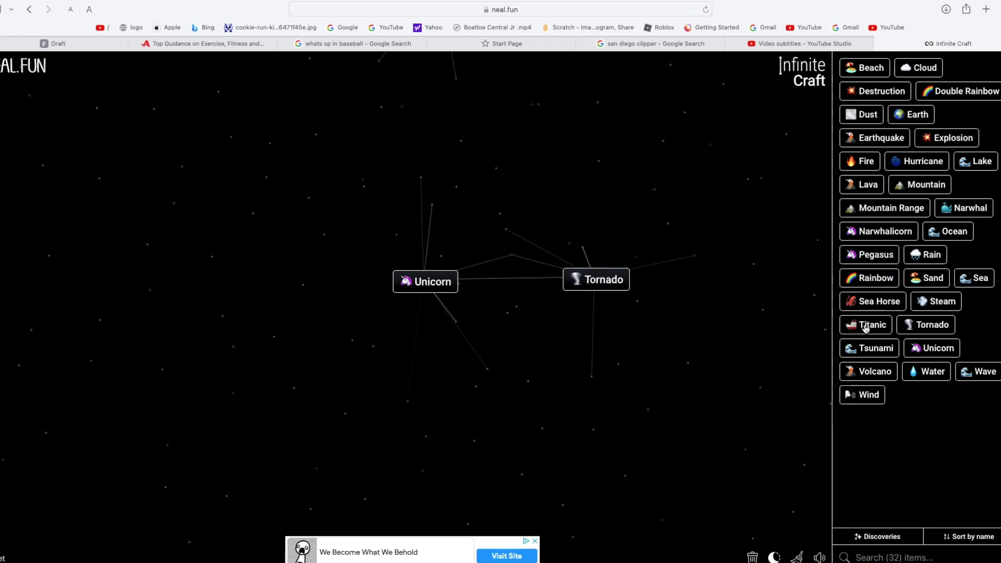
pyautogui.moveTo(905, 162)
pyautogui.mouseDown()
pyautogui.moveTo(818, 194)
pyautogui.moveTo(915, 161)
pyautogui.moveTo(713, 184)
pyautogui.mouseUp()
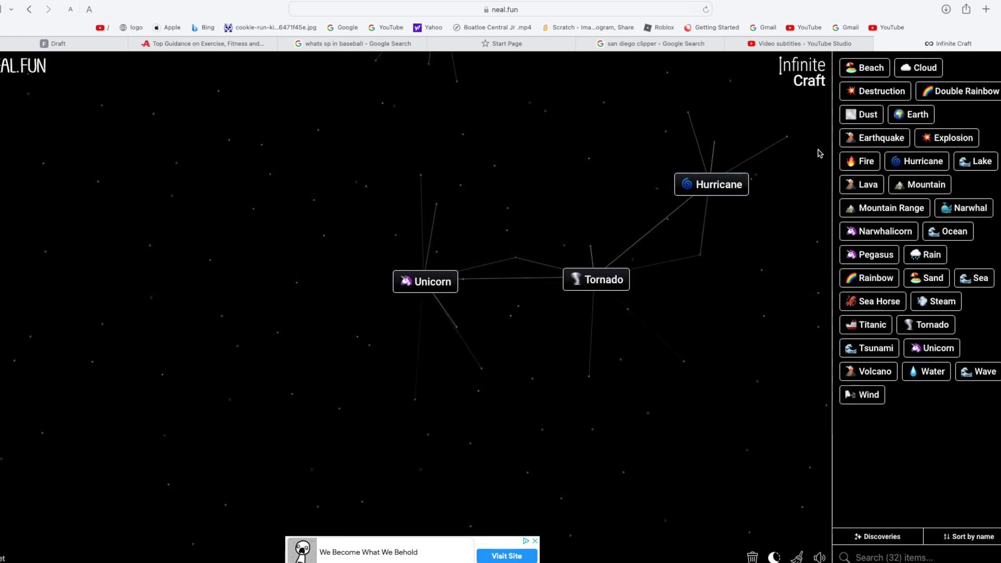
pyautogui.moveTo(872, 138); pyautogui.dragTo(732, 184)
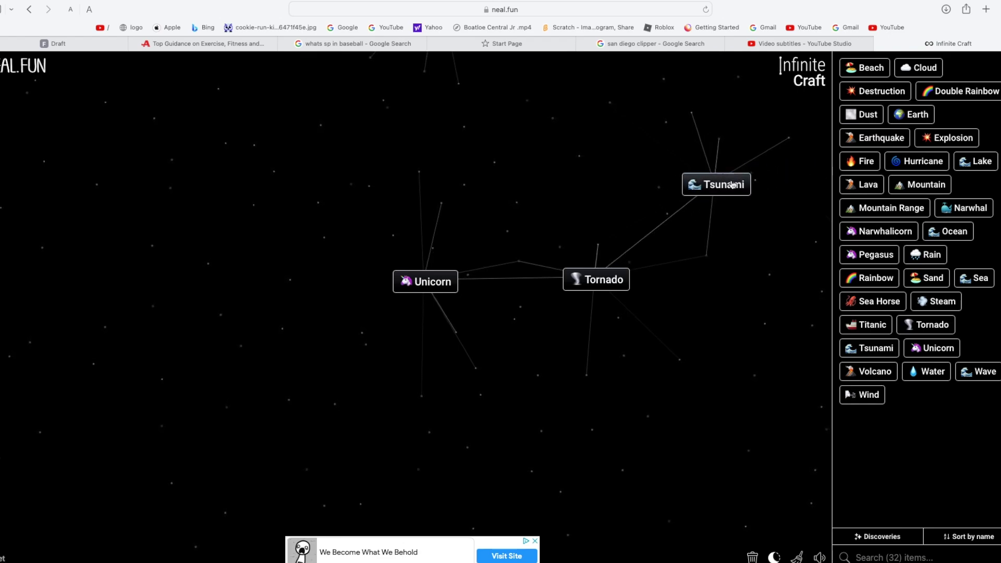
pyautogui.moveTo(870, 348)
pyautogui.mouseDown()
pyautogui.moveTo(855, 245)
pyautogui.moveTo(774, 268)
pyautogui.moveTo(775, 286)
pyautogui.moveTo(711, 218)
pyautogui.moveTo(726, 217)
pyautogui.mouseUp()
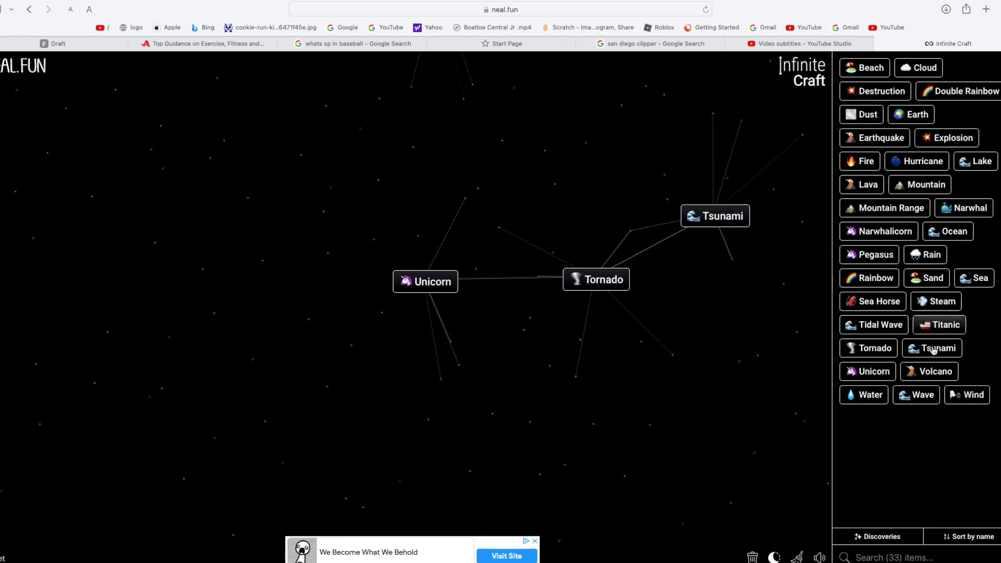
# Place Tsunami and Tidal Wave, make Destruction with Tornado, and merge Destructions into Explosion
pyautogui.moveTo(919, 354); pyautogui.dragTo(699, 359)
pyautogui.moveTo(860, 327); pyautogui.dragTo(725, 301)
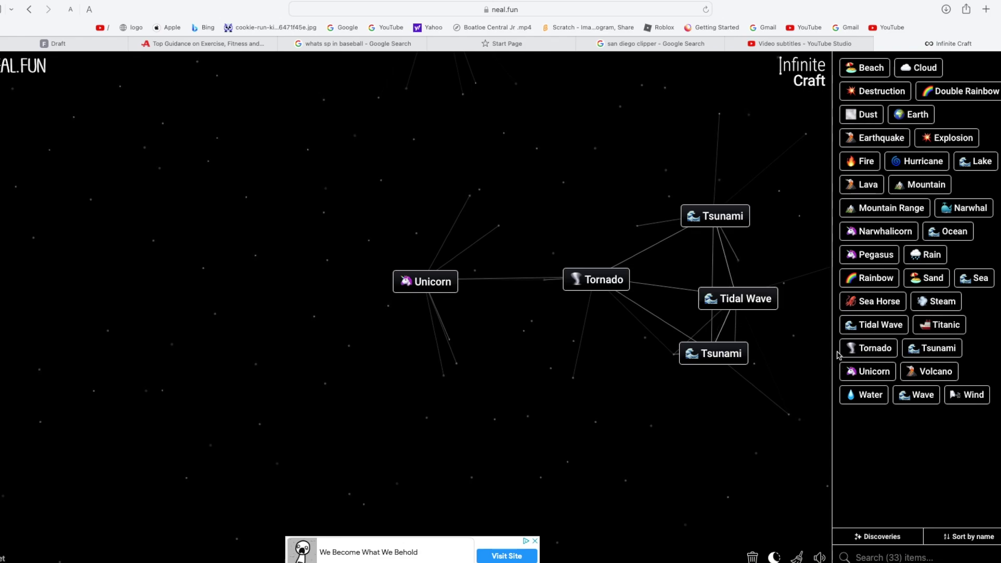
pyautogui.moveTo(845, 350); pyautogui.dragTo(735, 300)
pyautogui.moveTo(847, 348); pyautogui.dragTo(715, 353)
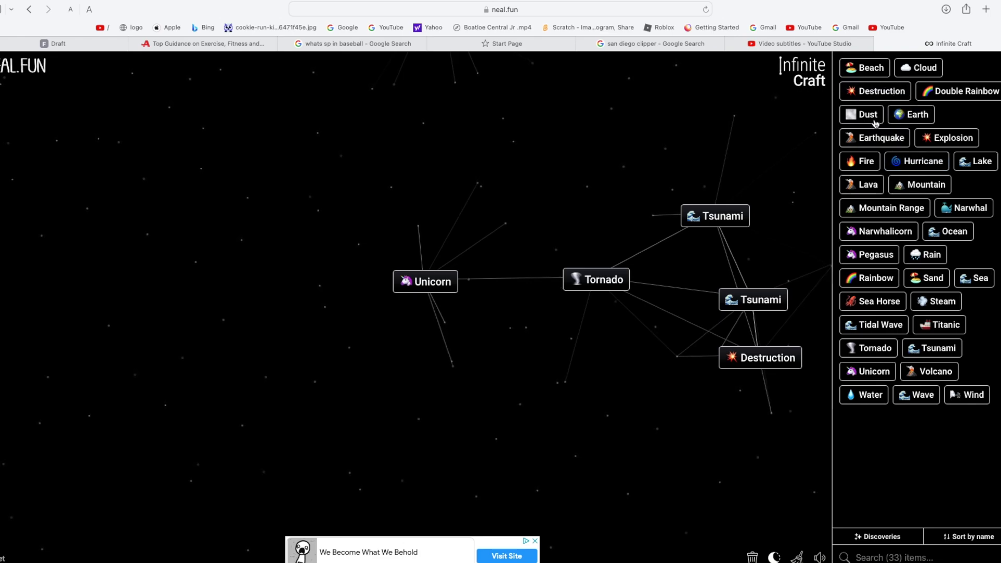
pyautogui.moveTo(875, 92)
pyautogui.mouseDown()
pyautogui.moveTo(757, 353)
pyautogui.moveTo(777, 304)
pyautogui.moveTo(754, 312)
pyautogui.mouseUp()
# Combine Tidal Wave with Explosion for Tsunami, then Titanic with Tsunami for Disaster
pyautogui.moveTo(948, 138); pyautogui.dragTo(731, 402)
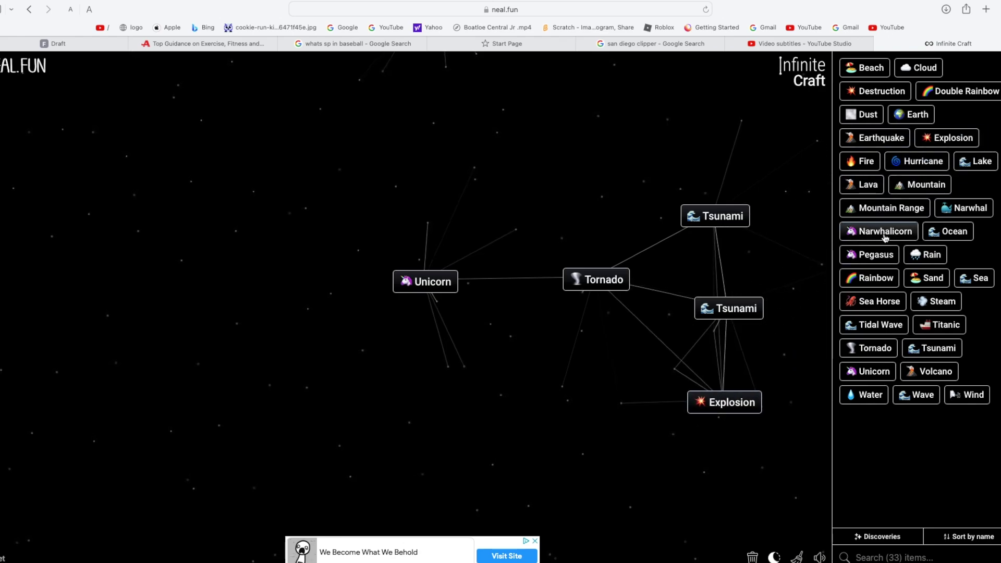
pyautogui.moveTo(877, 325)
pyautogui.mouseDown()
pyautogui.moveTo(829, 370)
pyautogui.moveTo(749, 404)
pyautogui.mouseUp()
pyautogui.moveTo(935, 348); pyautogui.dragTo(789, 355)
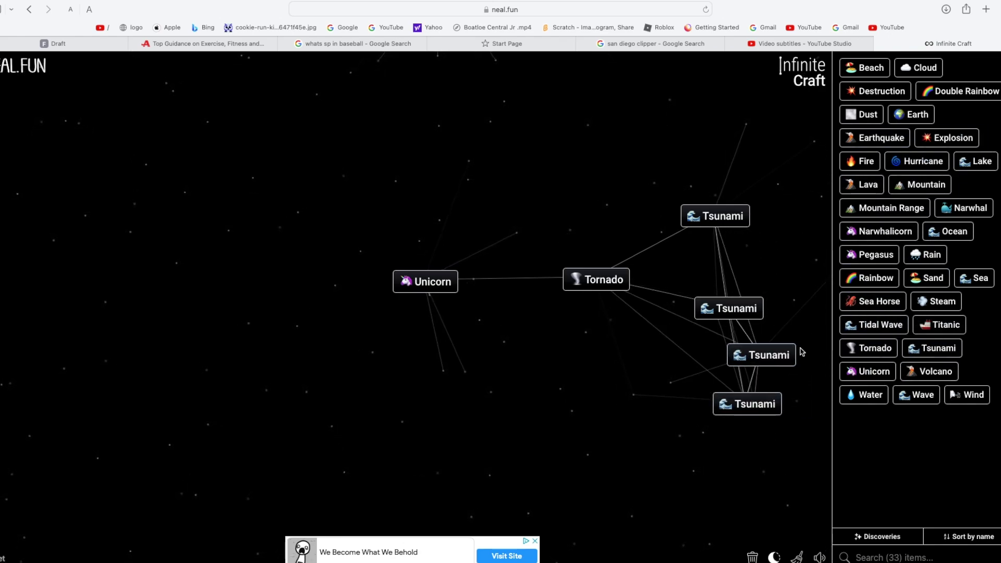
pyautogui.moveTo(915, 323)
pyautogui.mouseDown()
pyautogui.moveTo(782, 338)
pyautogui.moveTo(762, 356)
pyautogui.moveTo(708, 115)
pyautogui.mouseUp()
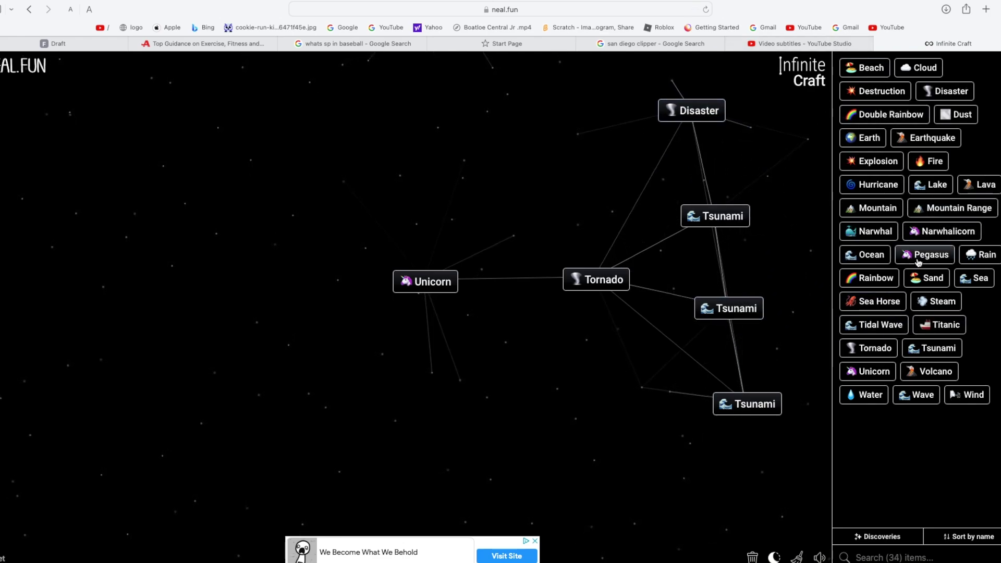
pyautogui.moveTo(969, 398)
pyautogui.mouseDown()
pyautogui.moveTo(742, 72)
pyautogui.moveTo(703, 115)
pyautogui.moveTo(732, 232)
pyautogui.moveTo(727, 323)
pyautogui.moveTo(743, 405)
pyautogui.moveTo(621, 288)
pyautogui.moveTo(397, 275)
pyautogui.moveTo(523, 233)
pyautogui.mouseUp()
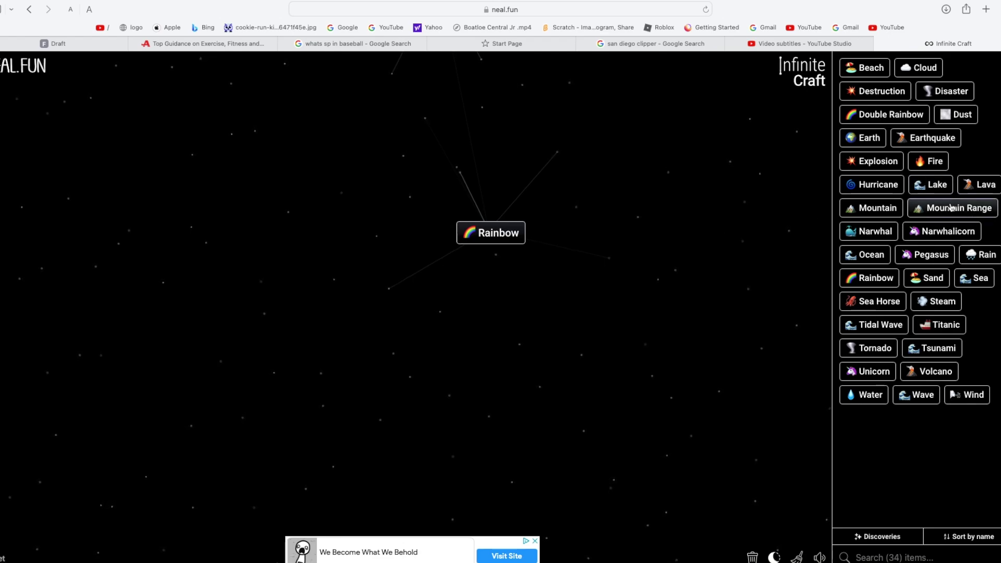
# Combine Hurricanes, Lake, Lava and Cloud until Flood appears, then place a Beach
pyautogui.moveTo(879, 184); pyautogui.dragTo(547, 195)
pyautogui.moveTo(878, 184); pyautogui.dragTo(571, 196)
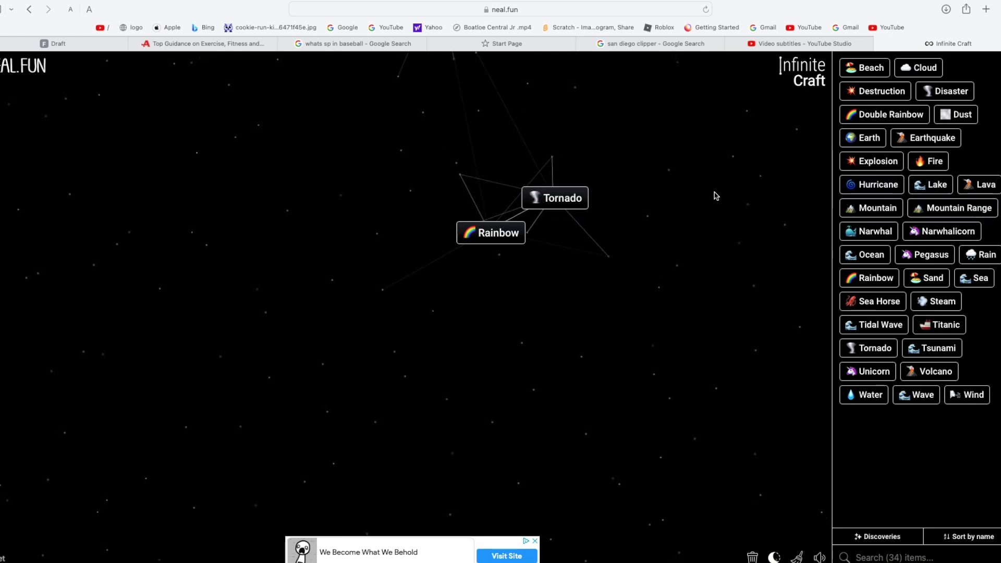
pyautogui.moveTo(931, 184); pyautogui.dragTo(697, 152)
pyautogui.moveTo(982, 185)
pyautogui.mouseDown()
pyautogui.moveTo(707, 156)
pyautogui.moveTo(773, 190)
pyautogui.mouseUp()
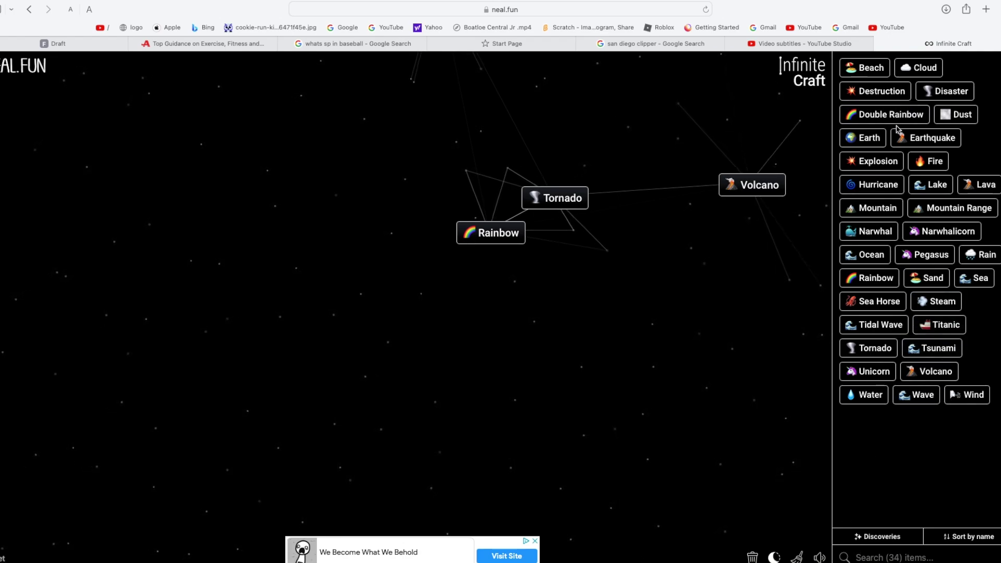
pyautogui.moveTo(916, 67)
pyautogui.mouseDown()
pyautogui.moveTo(692, 151)
pyautogui.moveTo(768, 82)
pyautogui.moveTo(692, 145)
pyautogui.moveTo(567, 197)
pyautogui.moveTo(737, 194)
pyautogui.mouseUp()
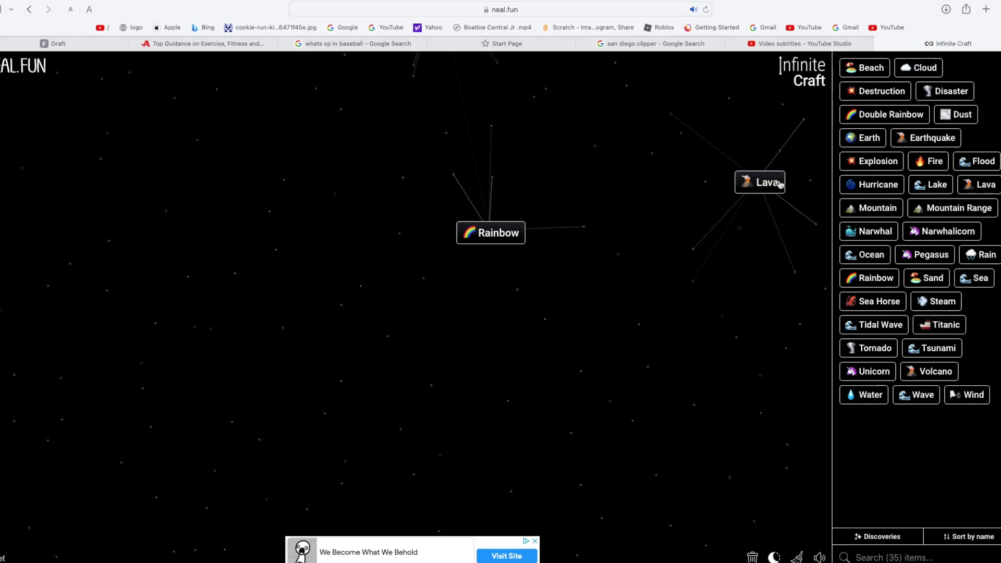
pyautogui.moveTo(780, 184); pyautogui.dragTo(493, 231)
pyautogui.moveTo(884, 61)
pyautogui.mouseDown()
pyautogui.moveTo(782, 118)
pyautogui.moveTo(778, 153)
pyautogui.mouseUp()
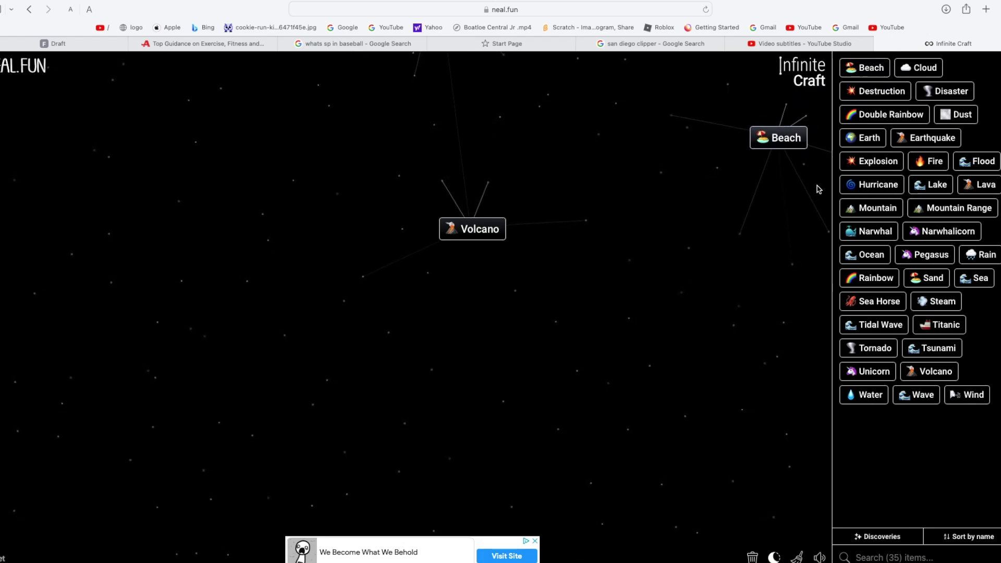
# Drop Earth on Ocean for Island, merge Islands into Continent, then Continents into Pangaea near Volcano
pyautogui.moveTo(870, 254); pyautogui.dragTo(750, 241)
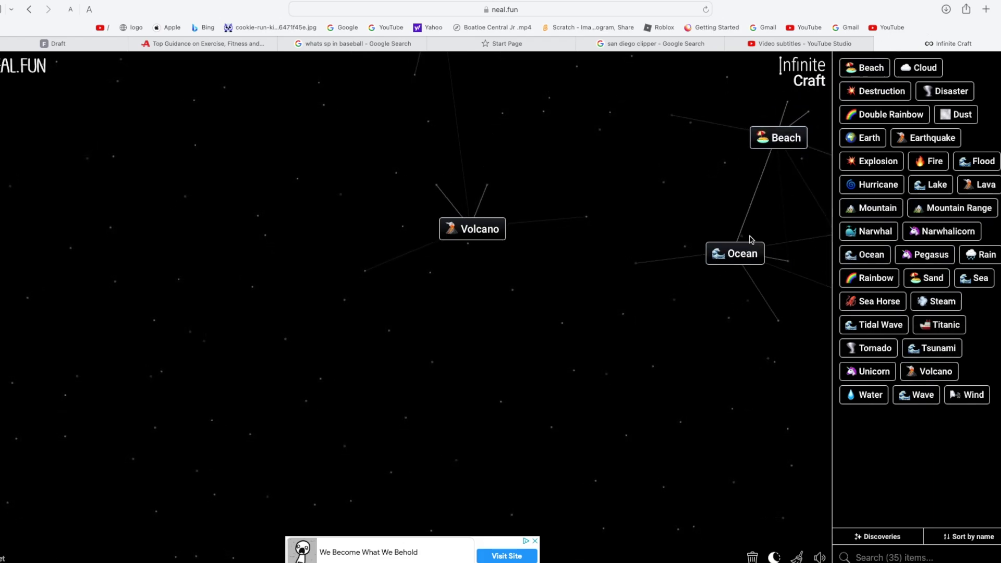
pyautogui.moveTo(865, 138)
pyautogui.mouseDown()
pyautogui.moveTo(861, 178)
pyautogui.moveTo(770, 257)
pyautogui.mouseUp()
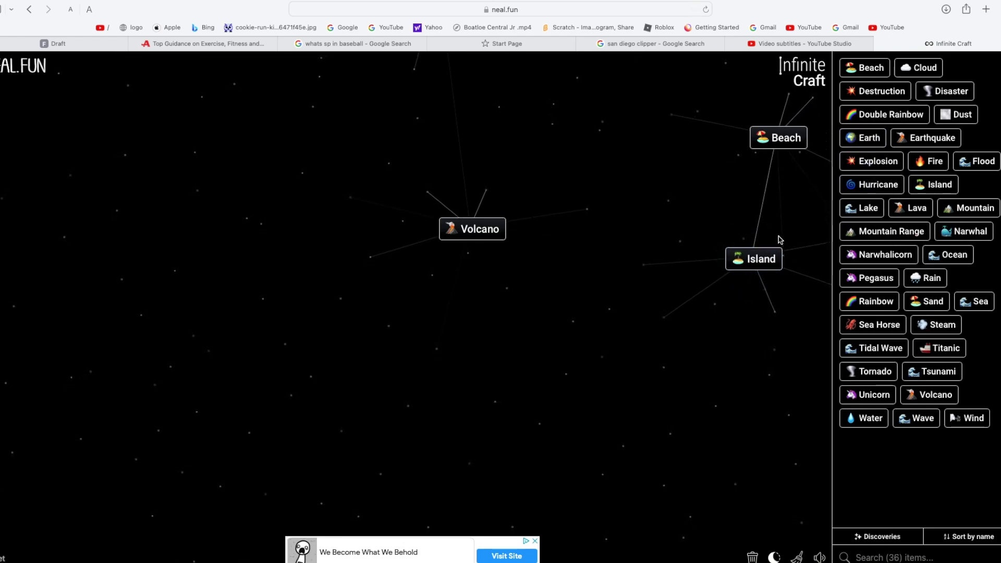
pyautogui.moveTo(935, 185)
pyautogui.mouseDown()
pyautogui.moveTo(782, 290)
pyautogui.moveTo(759, 266)
pyautogui.mouseUp()
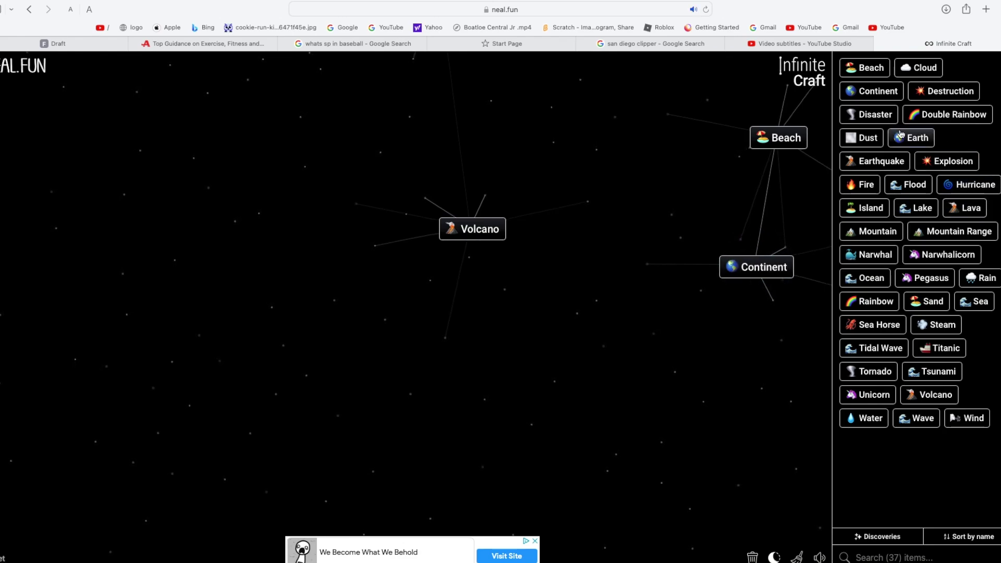
pyautogui.moveTo(876, 91); pyautogui.dragTo(791, 252)
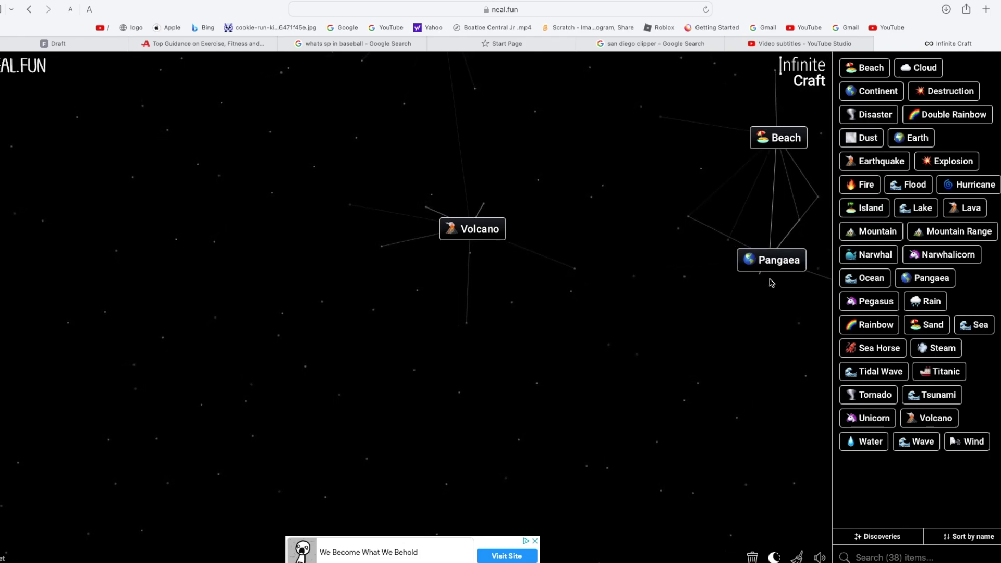
pyautogui.moveTo(769, 263)
pyautogui.mouseDown()
pyautogui.moveTo(730, 204)
pyautogui.moveTo(628, 236)
pyautogui.moveTo(549, 226)
pyautogui.moveTo(603, 127)
pyautogui.moveTo(660, 117)
pyautogui.moveTo(646, 85)
pyautogui.moveTo(611, 117)
pyautogui.moveTo(622, 156)
pyautogui.moveTo(593, 216)
pyautogui.moveTo(659, 273)
pyautogui.moveTo(522, 88)
pyautogui.moveTo(500, 76)
pyautogui.moveTo(134, 280)
pyautogui.moveTo(770, 213)
pyautogui.moveTo(340, 353)
pyautogui.moveTo(609, 125)
pyautogui.moveTo(622, 133)
pyautogui.moveTo(651, 121)
pyautogui.moveTo(680, 145)
pyautogui.moveTo(686, 120)
pyautogui.moveTo(599, 151)
pyautogui.moveTo(593, 165)
pyautogui.moveTo(650, 206)
pyautogui.mouseUp()
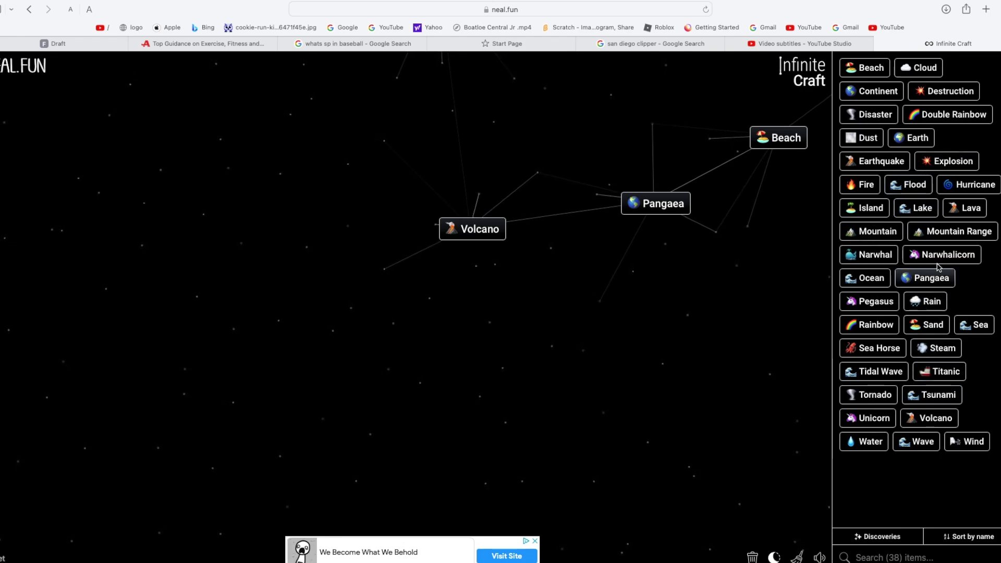
# Merge two Pangaeas into Supercontinent and combine Narwhal with Pangaea into Unicorn
pyautogui.moveTo(931, 278)
pyautogui.mouseDown()
pyautogui.moveTo(813, 196)
pyautogui.moveTo(655, 205)
pyautogui.mouseUp()
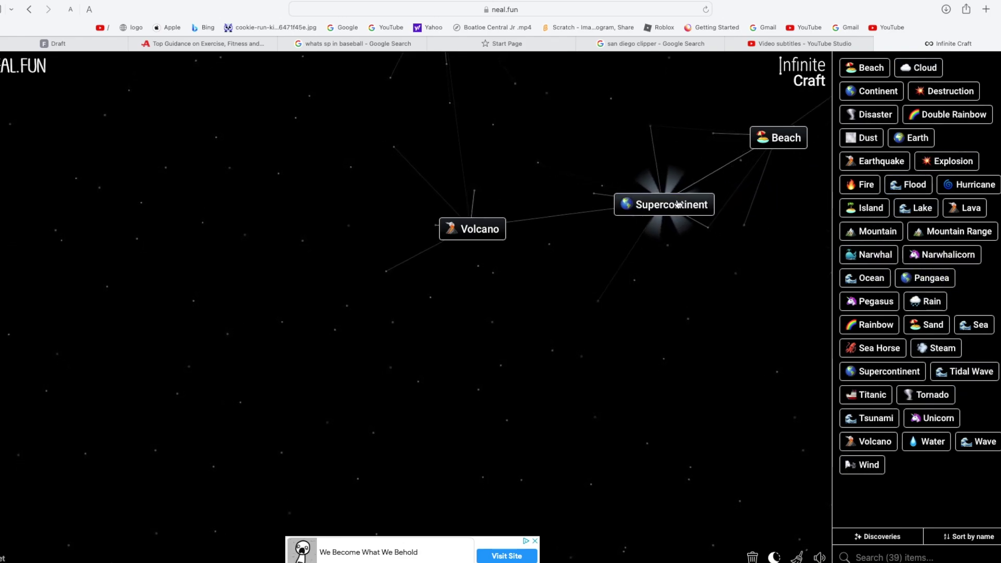
pyautogui.moveTo(883, 372); pyautogui.dragTo(711, 217)
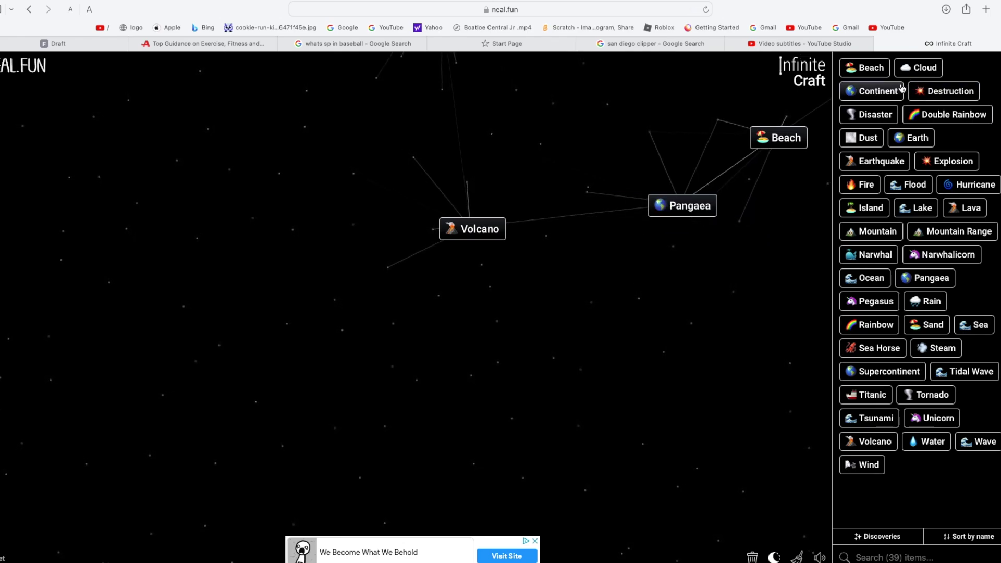
pyautogui.moveTo(876, 91); pyautogui.dragTo(707, 208)
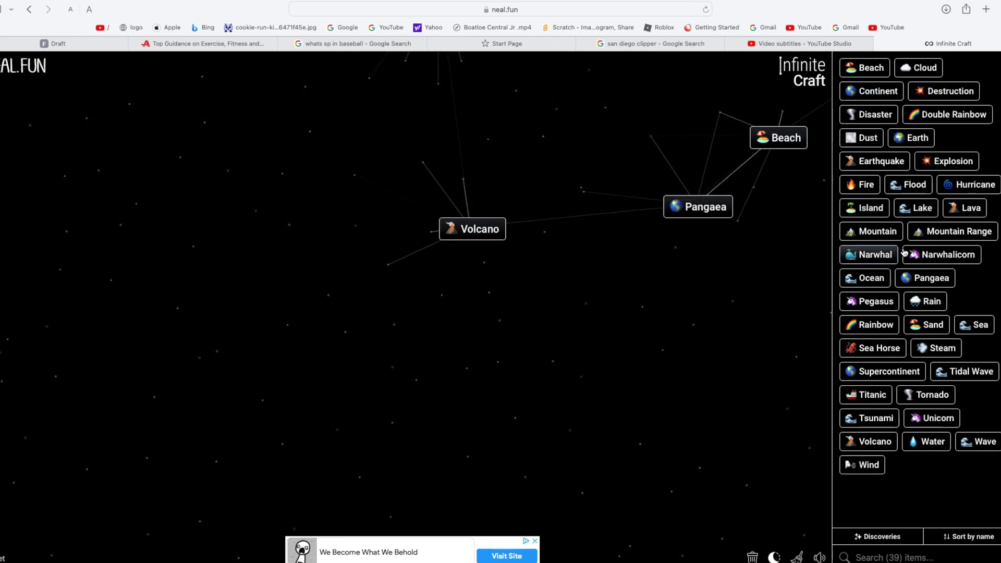
pyautogui.moveTo(870, 252); pyautogui.dragTo(727, 211)
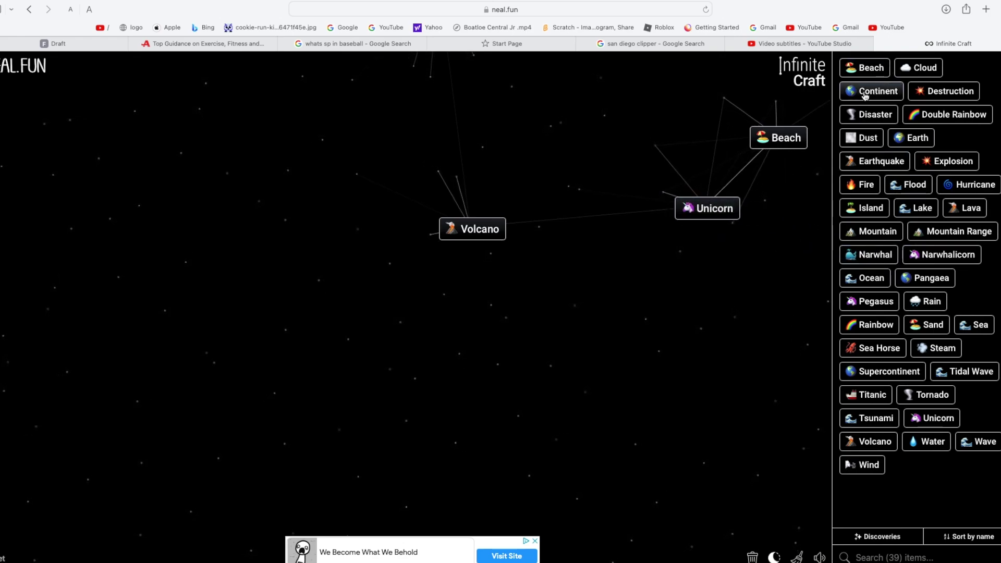
# Combine Earth with Continent into Land, Land with Land into Desert, and Desert with Desert into Sand
pyautogui.moveTo(876, 92); pyautogui.dragTo(646, 128)
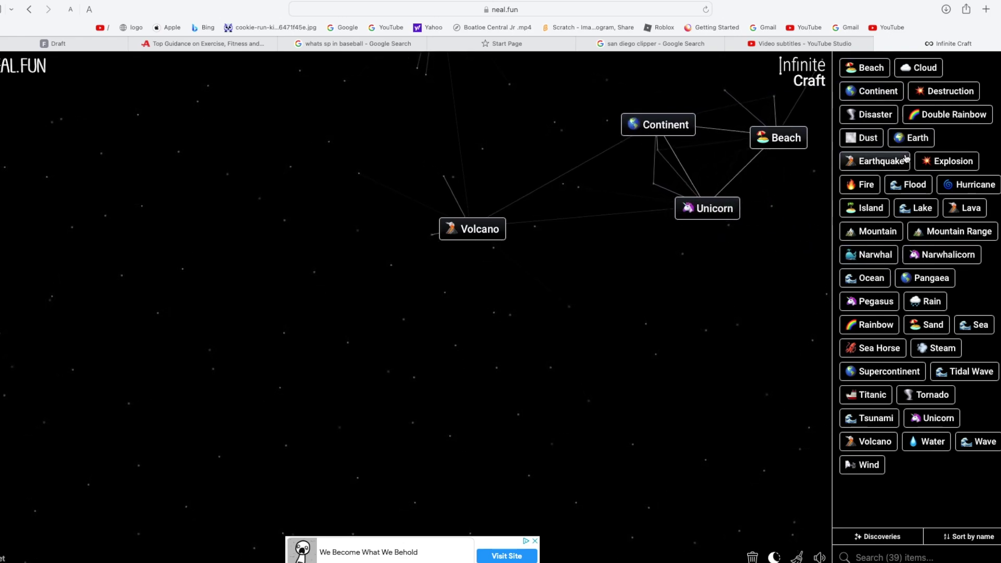
pyautogui.moveTo(911, 138); pyautogui.dragTo(664, 123)
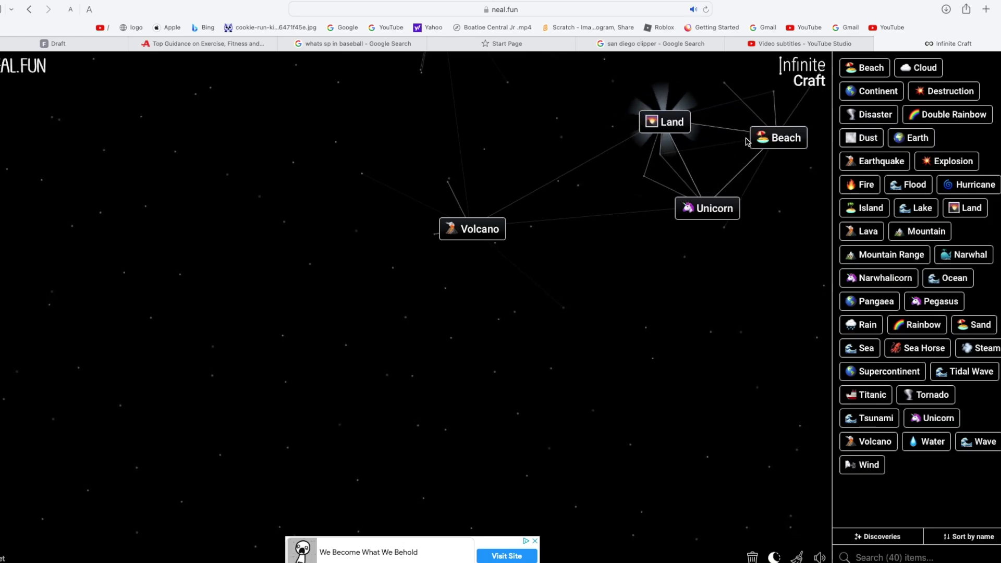
pyautogui.moveTo(968, 215); pyautogui.dragTo(644, 125)
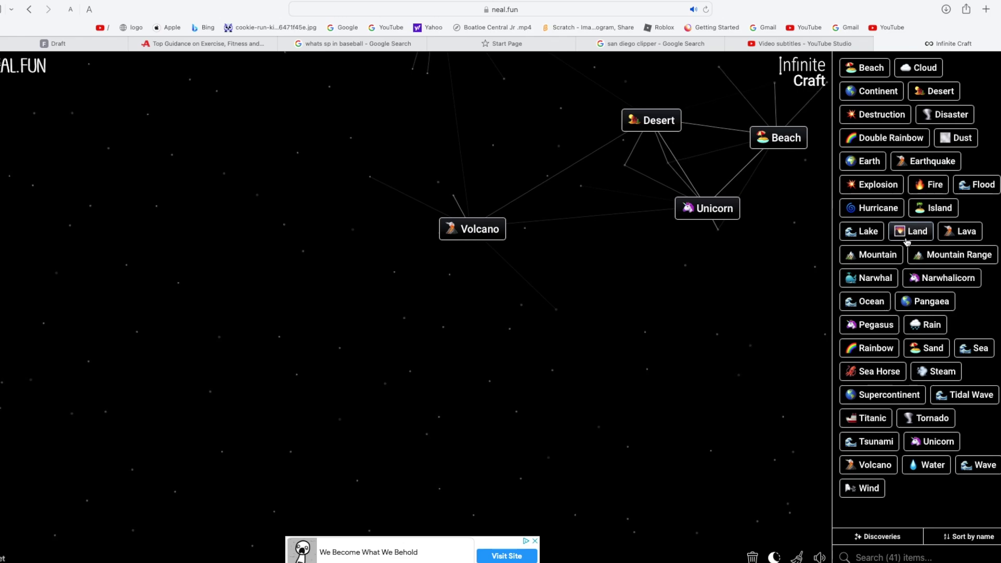
pyautogui.moveTo(935, 91); pyautogui.dragTo(657, 119)
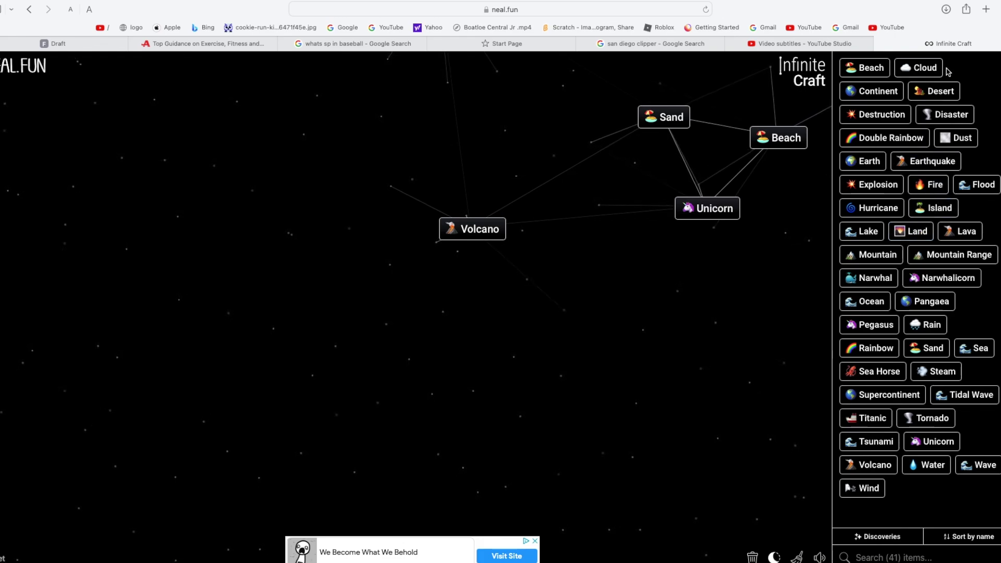
# Turn Desert into Sandstorm, add Wind for Dust Storm, then drop Titanic onto Dust Storm
pyautogui.moveTo(941, 91); pyautogui.dragTo(708, 280)
pyautogui.moveTo(951, 115); pyautogui.dragTo(747, 290)
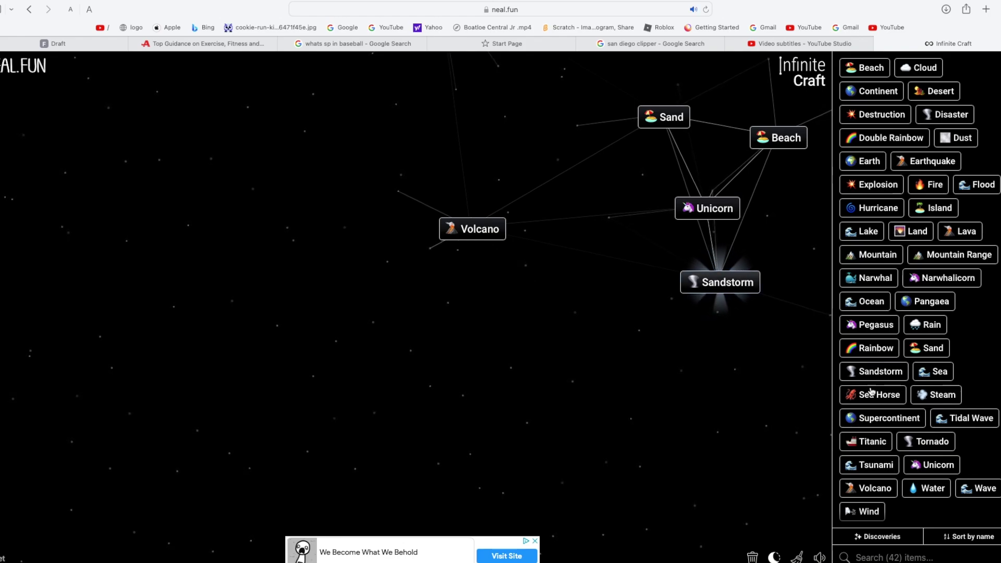
pyautogui.moveTo(868, 511); pyautogui.dragTo(766, 397)
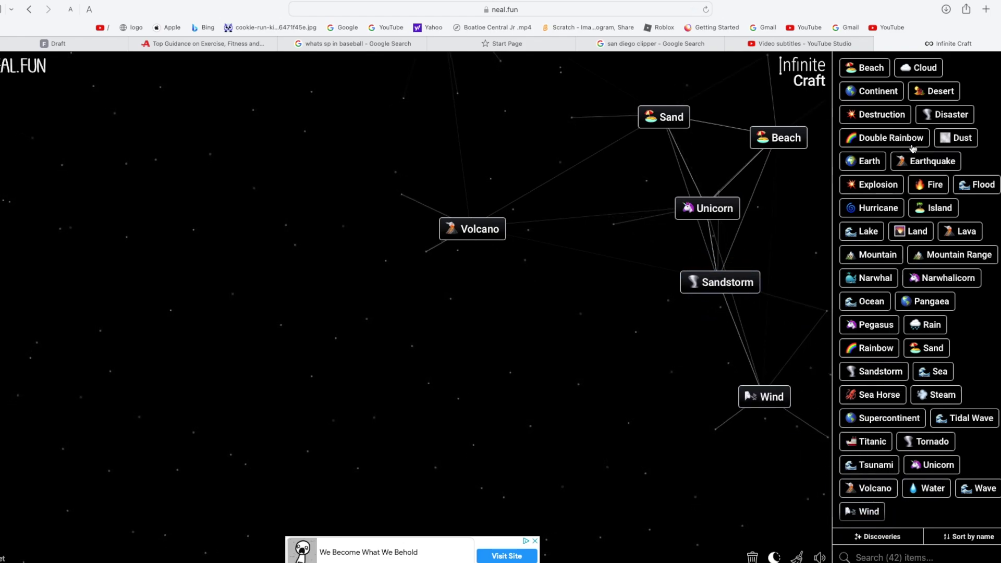
pyautogui.moveTo(934, 100)
pyautogui.mouseDown()
pyautogui.moveTo(761, 375)
pyautogui.moveTo(726, 283)
pyautogui.mouseUp()
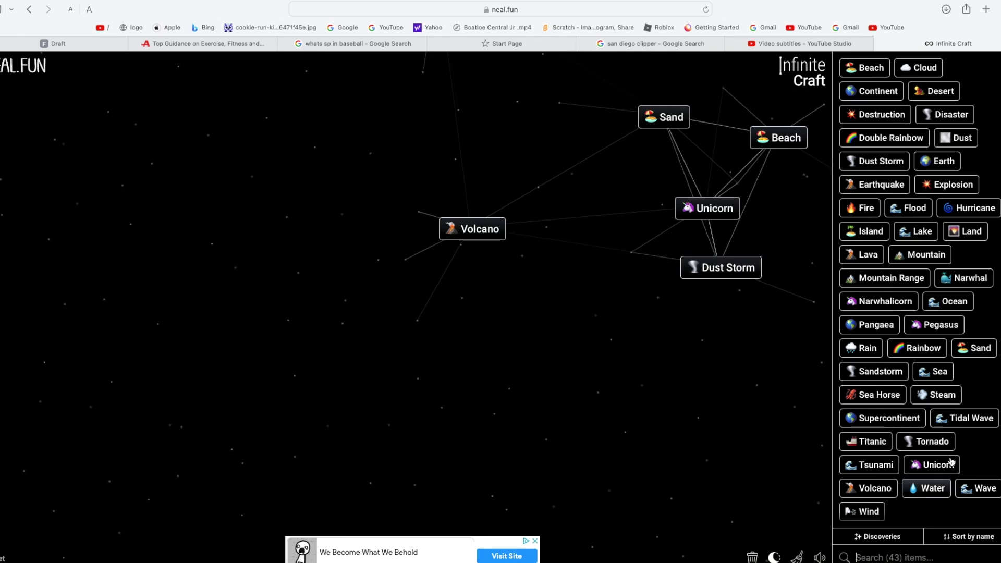
pyautogui.click(885, 443)
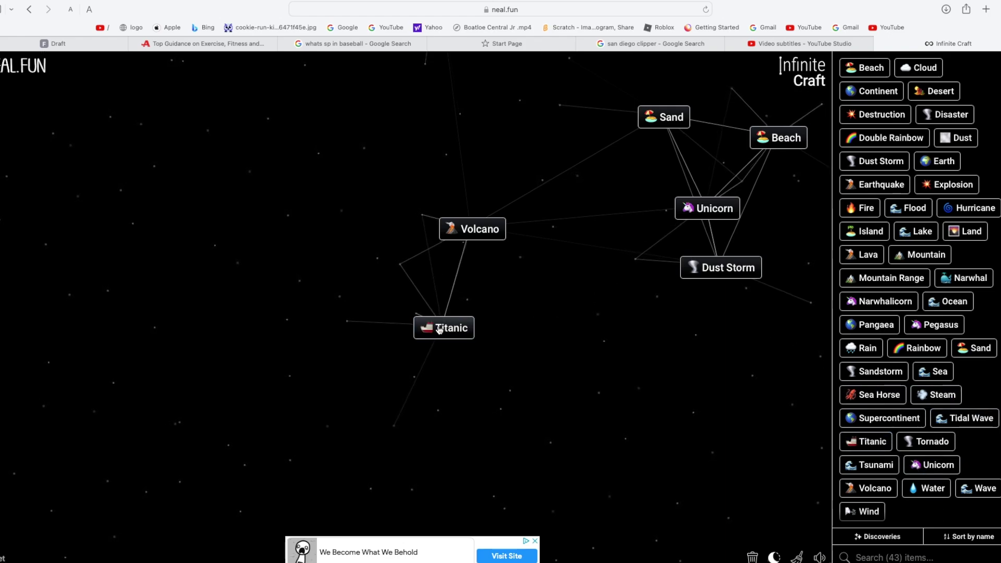
pyautogui.moveTo(439, 329)
pyautogui.mouseDown()
pyautogui.moveTo(722, 266)
pyautogui.moveTo(595, 250)
pyautogui.mouseUp()
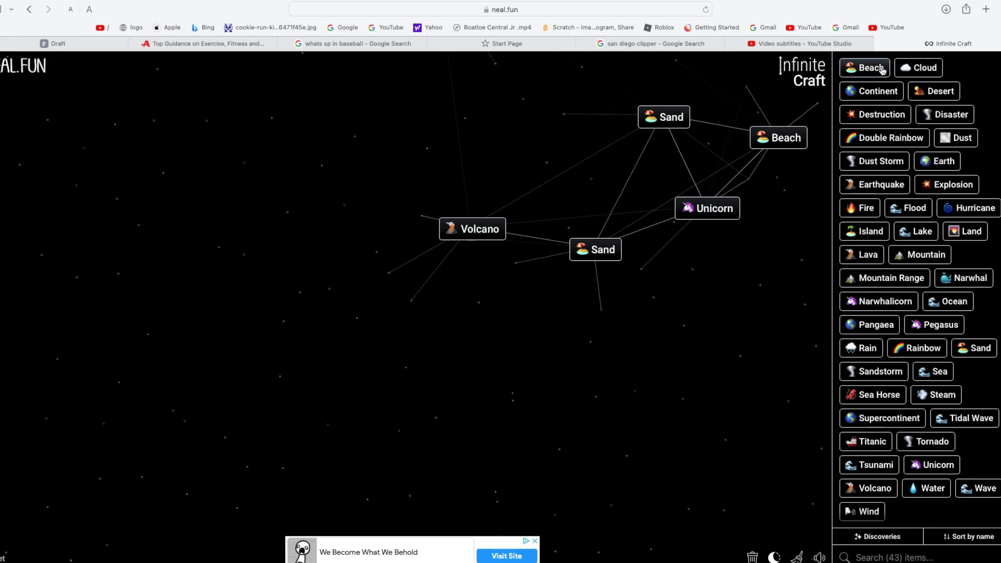
# Chain Beach+Unicorn into Mermaid, add Lake for Nessie, then Loch Ness Monster and Sea Monster
pyautogui.moveTo(868, 74)
pyautogui.mouseDown()
pyautogui.moveTo(713, 219)
pyautogui.moveTo(740, 156)
pyautogui.moveTo(760, 259)
pyautogui.mouseUp()
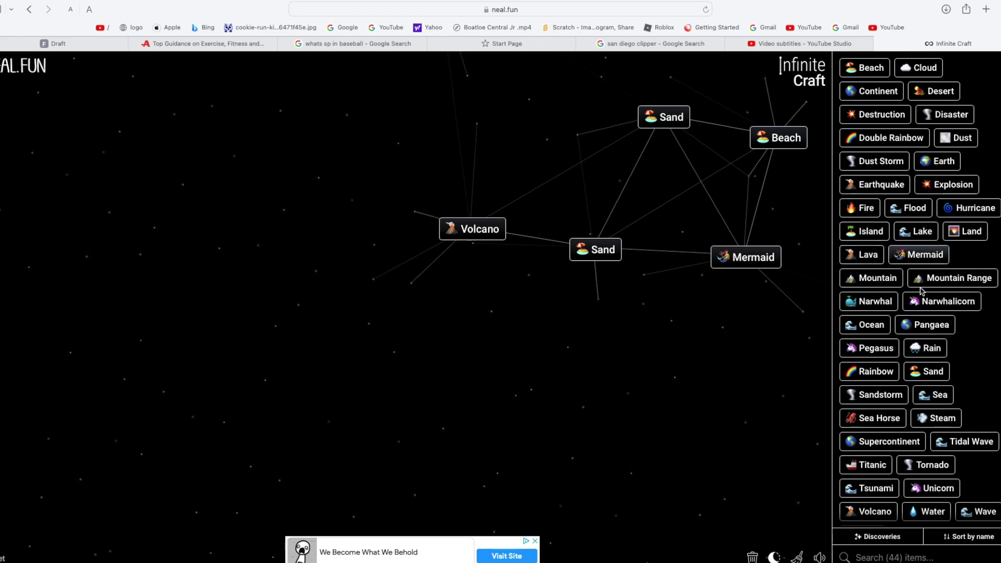
pyautogui.moveTo(923, 254); pyautogui.dragTo(747, 260)
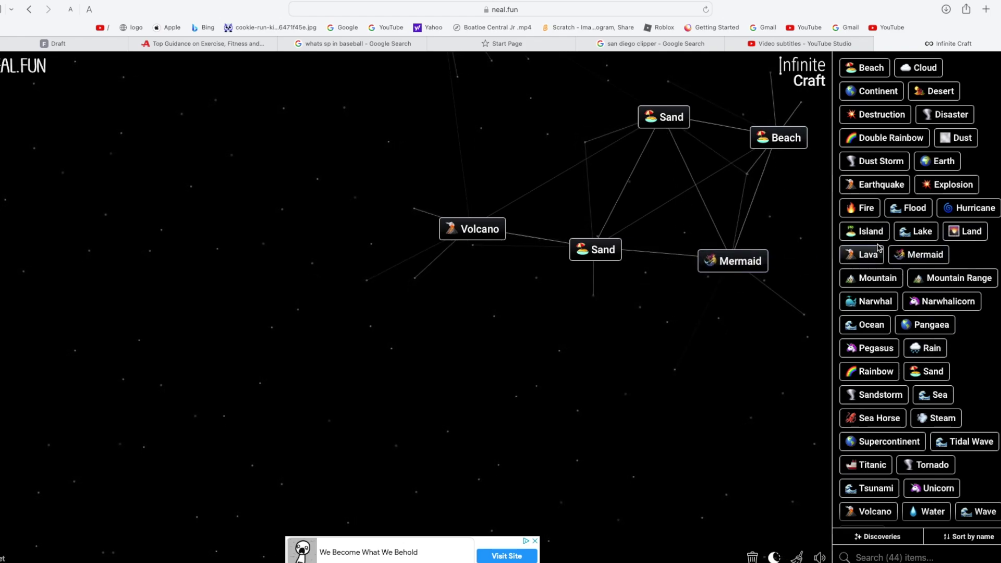
pyautogui.moveTo(921, 231)
pyautogui.mouseDown()
pyautogui.moveTo(749, 271)
pyautogui.moveTo(748, 255)
pyautogui.mouseUp()
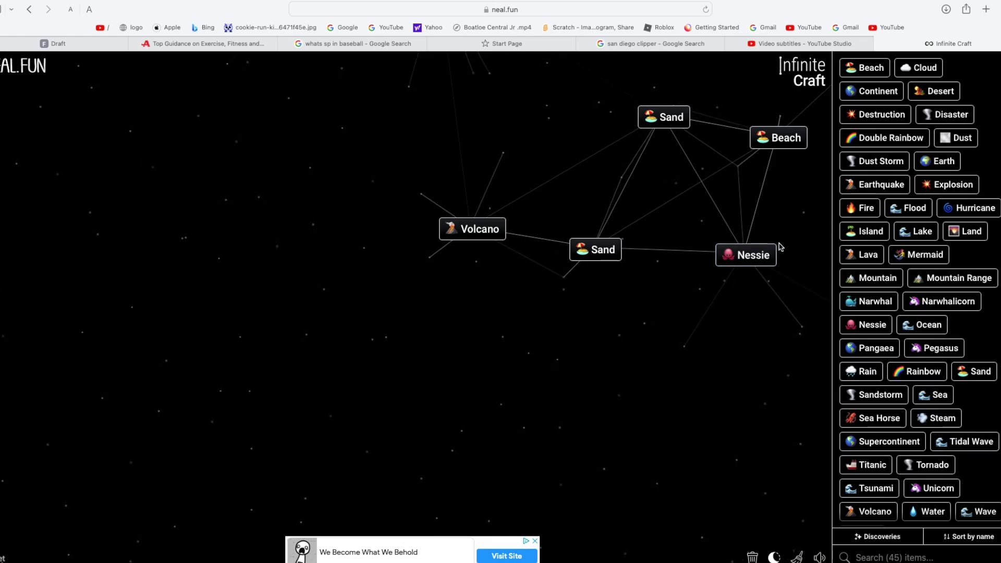
pyautogui.moveTo(869, 325)
pyautogui.mouseDown()
pyautogui.moveTo(773, 288)
pyautogui.moveTo(787, 258)
pyautogui.mouseUp()
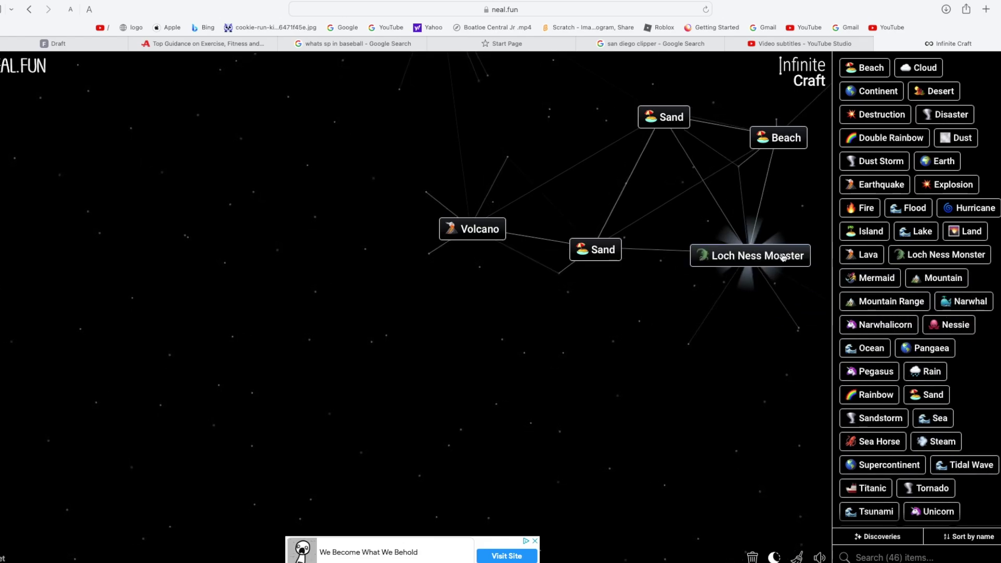
pyautogui.moveTo(950, 255); pyautogui.dragTo(808, 269)
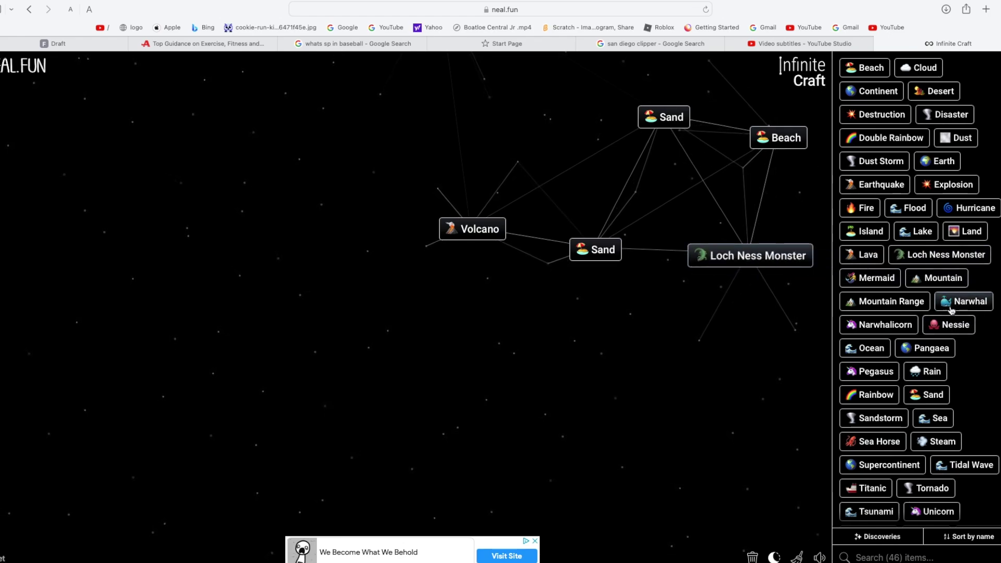
pyautogui.moveTo(952, 301); pyautogui.dragTo(773, 263)
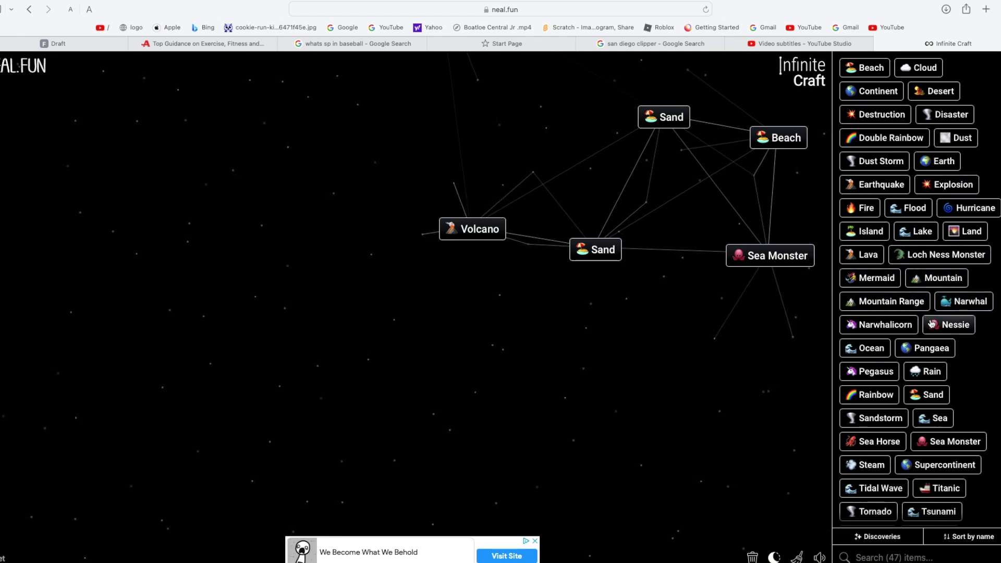
# Re-sort the element list and filter it to first discoveries only, which shows none
pyautogui.moveTo(933, 325)
pyautogui.mouseDown()
pyautogui.moveTo(929, 239)
pyautogui.moveTo(990, 216)
pyautogui.mouseUp()
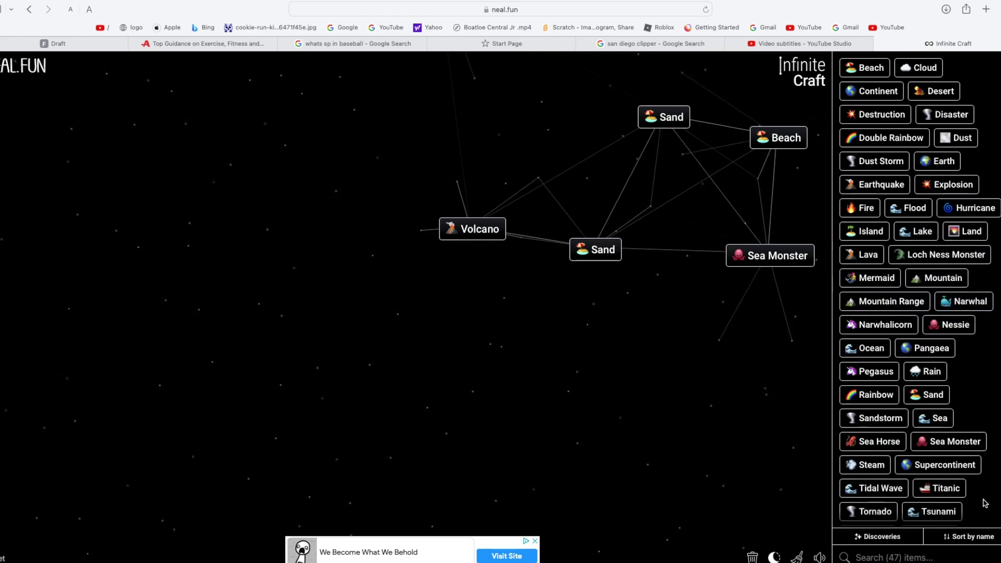
pyautogui.click(927, 540)
pyautogui.click(894, 539)
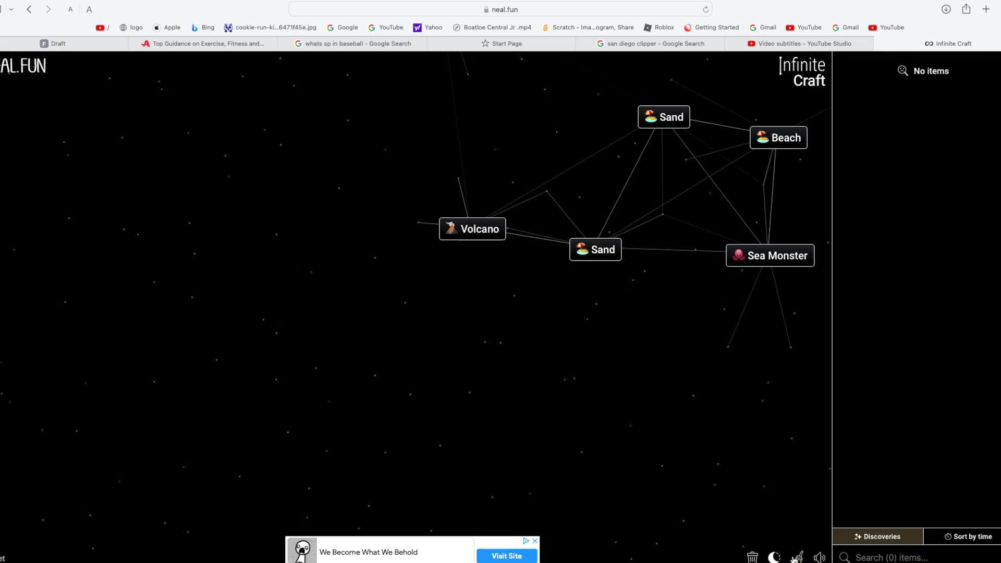
# Turn the Discoveries filter off and combine Sea Monster with Sand into Kraken
pyautogui.click(900, 540)
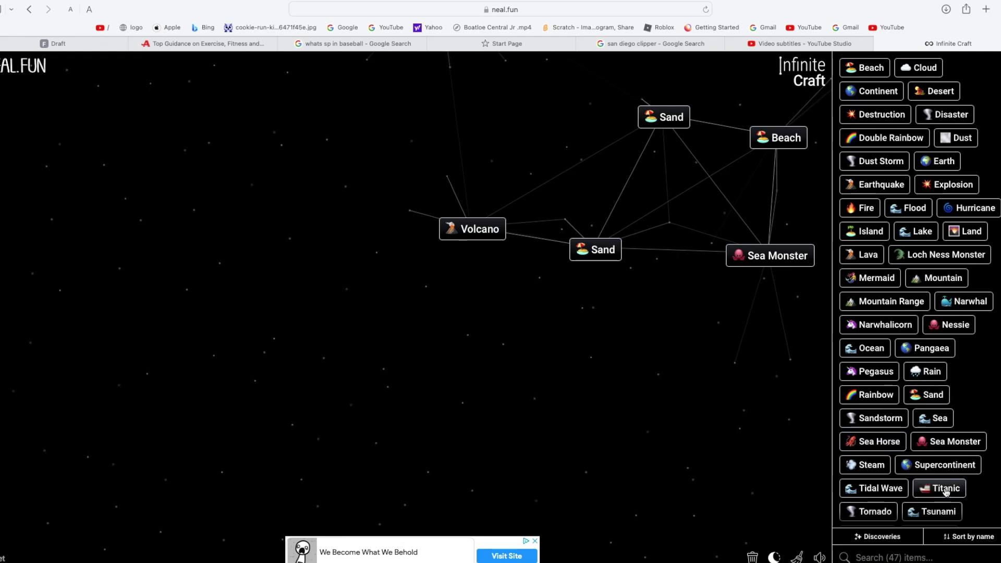
pyautogui.click(943, 442)
pyautogui.moveTo(491, 287)
pyautogui.mouseDown()
pyautogui.moveTo(816, 270)
pyautogui.moveTo(747, 350)
pyautogui.mouseUp()
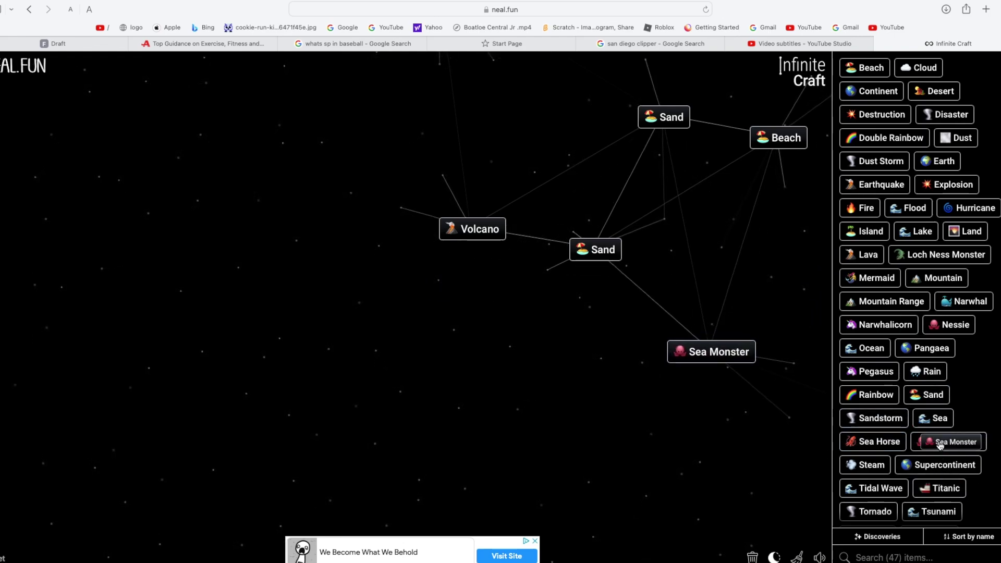
pyautogui.moveTo(939, 443)
pyautogui.mouseDown()
pyautogui.moveTo(637, 250)
pyautogui.moveTo(711, 247)
pyautogui.moveTo(714, 206)
pyautogui.mouseUp()
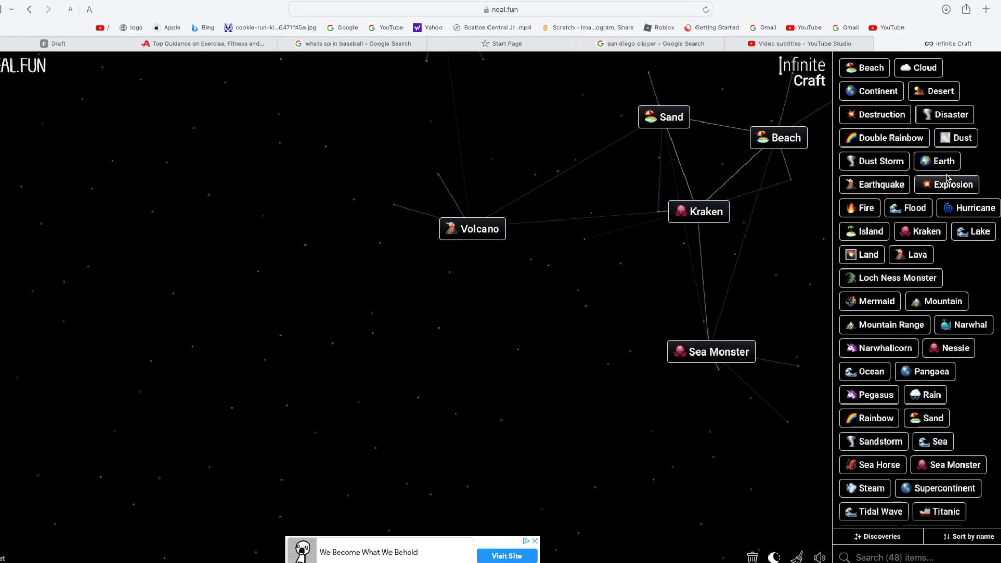
# Merge two Krakens into Leviathan, then add Leviathan and Loch Ness Monster copies to the canvas
pyautogui.moveTo(923, 231); pyautogui.dragTo(771, 227)
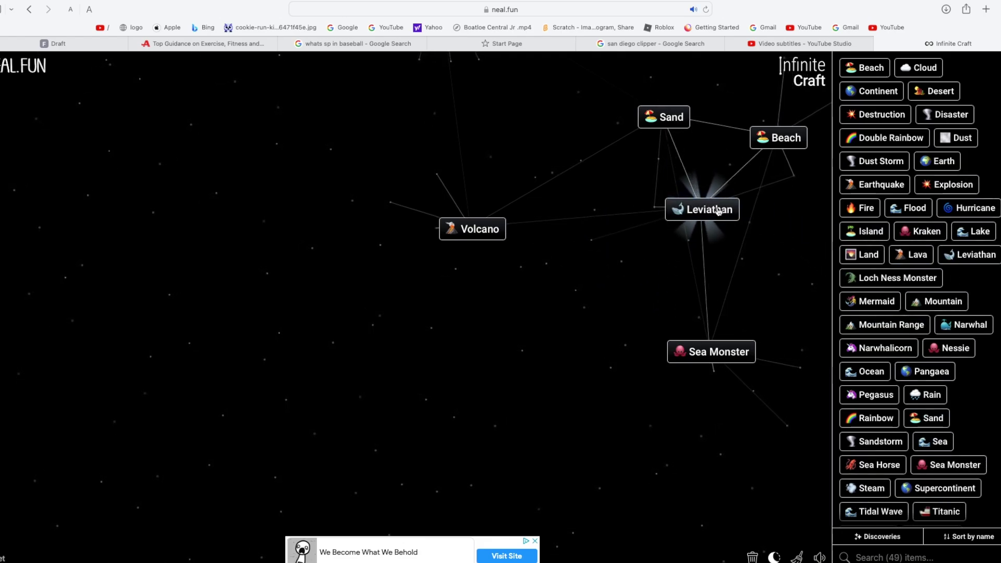
pyautogui.moveTo(708, 207); pyautogui.dragTo(761, 206)
pyautogui.moveTo(956, 254); pyautogui.dragTo(754, 207)
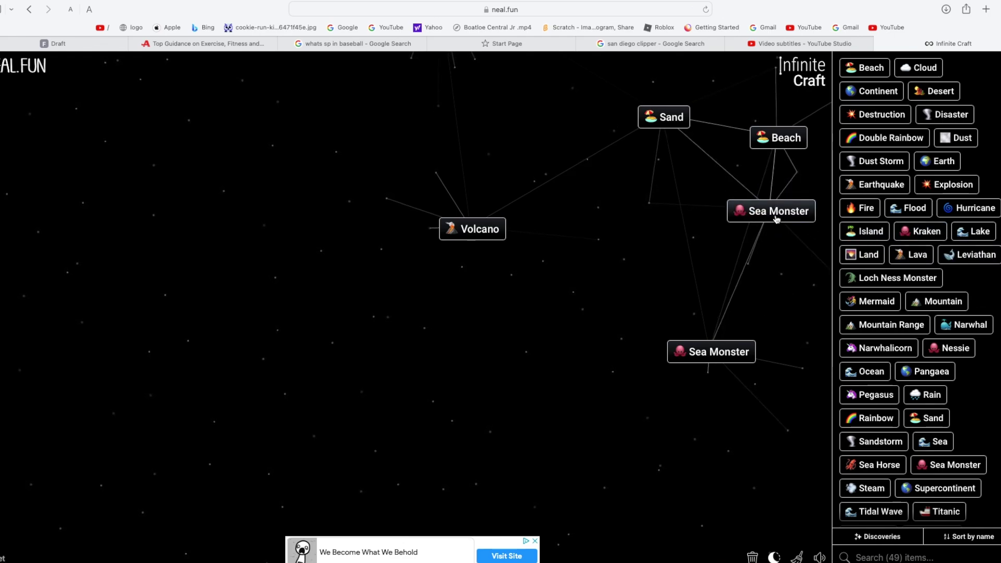
pyautogui.moveTo(983, 251); pyautogui.dragTo(705, 258)
pyautogui.moveTo(978, 231)
pyautogui.mouseDown()
pyautogui.moveTo(669, 261)
pyautogui.moveTo(695, 262)
pyautogui.mouseUp()
pyautogui.moveTo(898, 278)
pyautogui.mouseDown()
pyautogui.moveTo(755, 284)
pyautogui.moveTo(693, 260)
pyautogui.mouseUp()
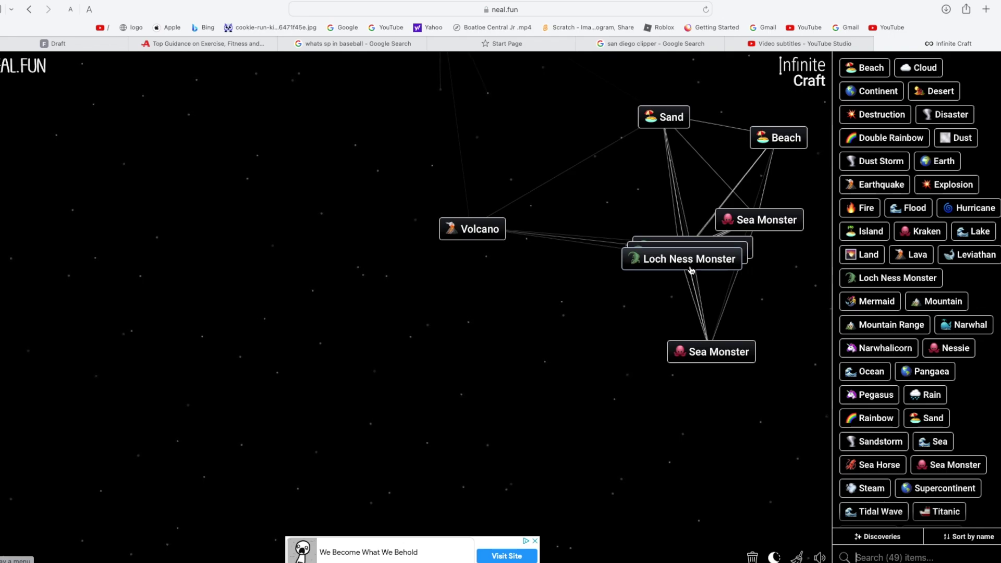
# Merge the Loch Ness Monster copies, then bring in Explosion to reach Lava Monster and Squid
pyautogui.moveTo(690, 267)
pyautogui.mouseDown()
pyautogui.moveTo(587, 277)
pyautogui.moveTo(626, 307)
pyautogui.mouseUp()
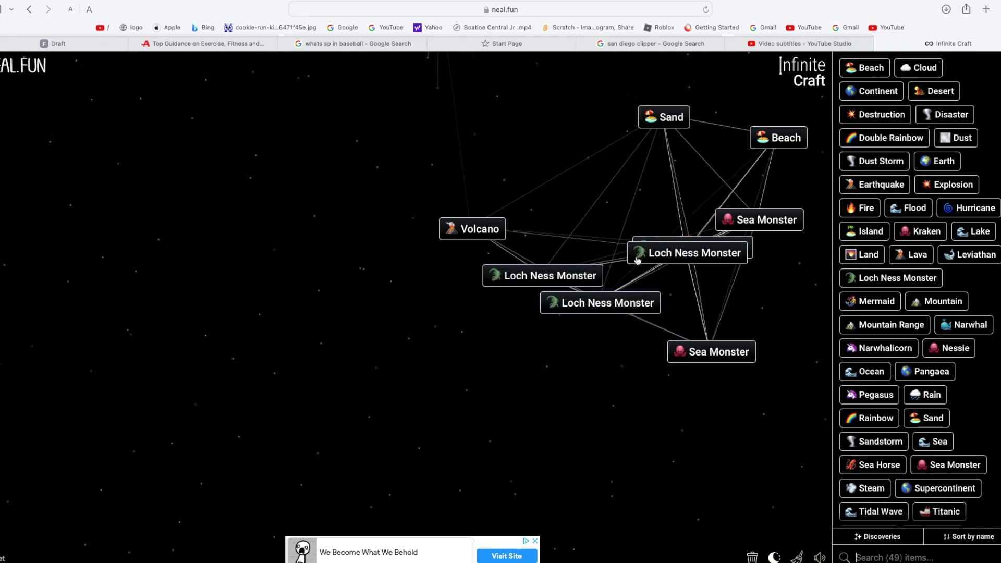
pyautogui.moveTo(666, 351); pyautogui.dragTo(620, 340)
pyautogui.moveTo(676, 257)
pyautogui.mouseDown()
pyautogui.moveTo(630, 305)
pyautogui.moveTo(500, 234)
pyautogui.moveTo(775, 210)
pyautogui.moveTo(688, 332)
pyautogui.moveTo(682, 185)
pyautogui.moveTo(667, 110)
pyautogui.moveTo(755, 138)
pyautogui.moveTo(685, 152)
pyautogui.mouseUp()
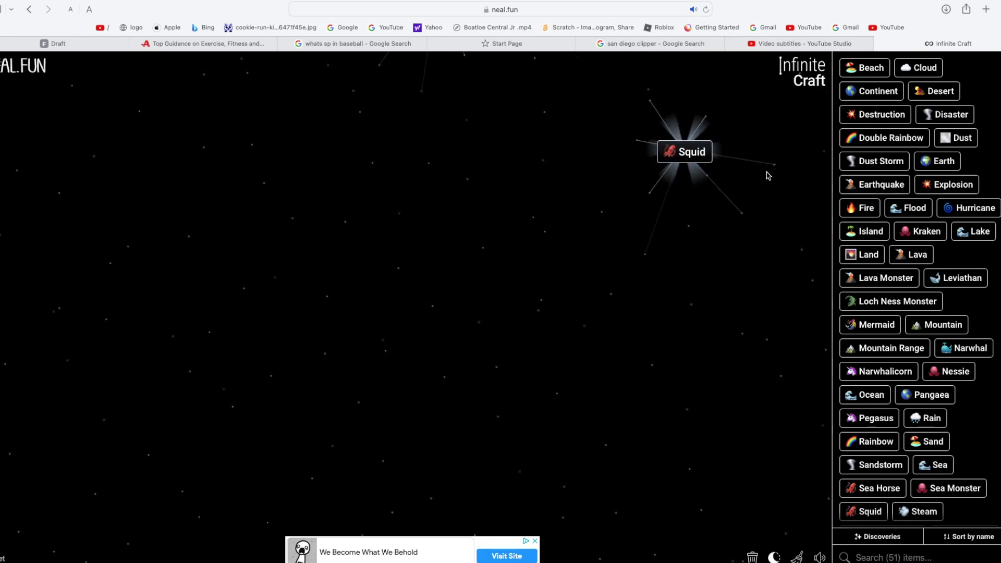
pyautogui.moveTo(950, 185); pyautogui.dragTo(742, 197)
pyautogui.moveTo(918, 181); pyautogui.dragTo(735, 157)
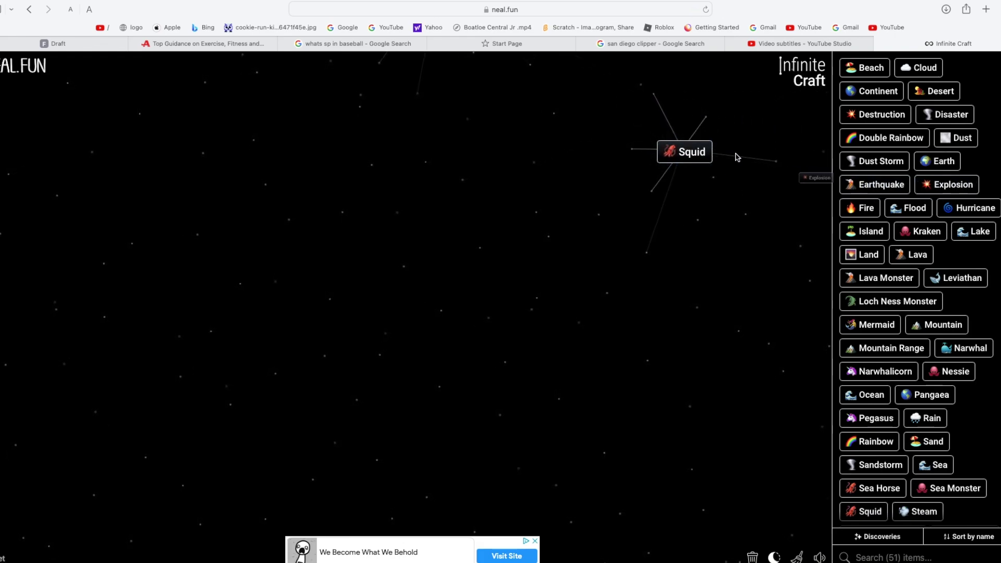
pyautogui.moveTo(862, 187); pyautogui.dragTo(879, 88)
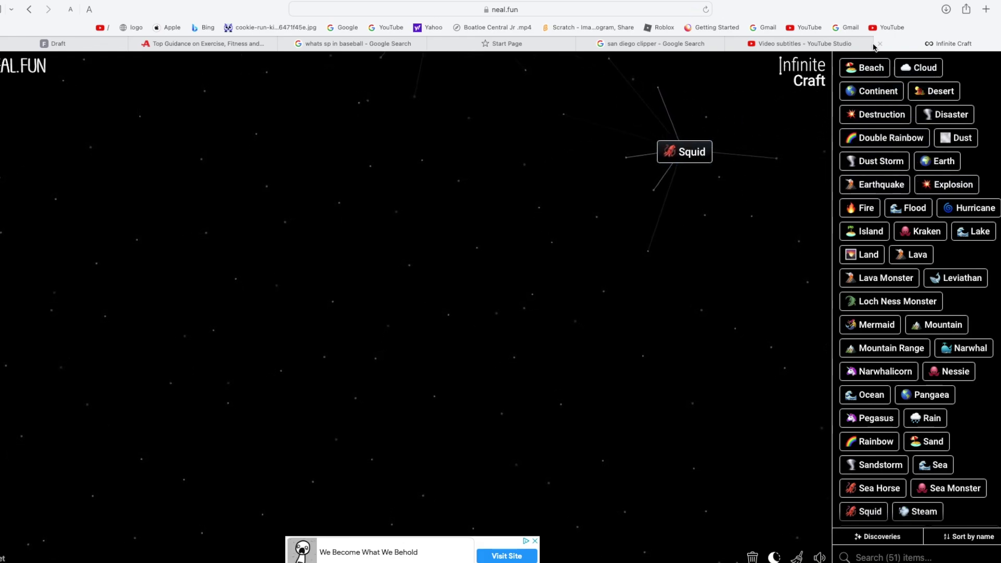